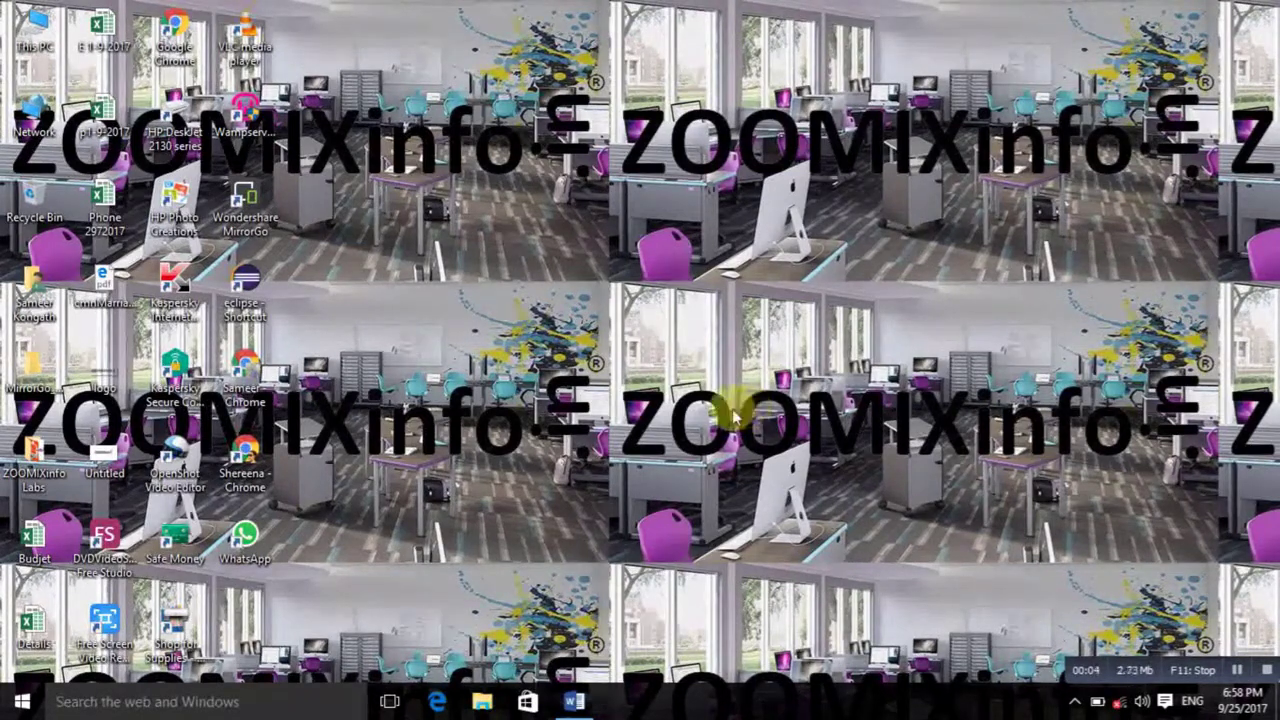
# Step: Launch Word from the taskbar and start a blank document, Document1
pyautogui.click(584, 699)
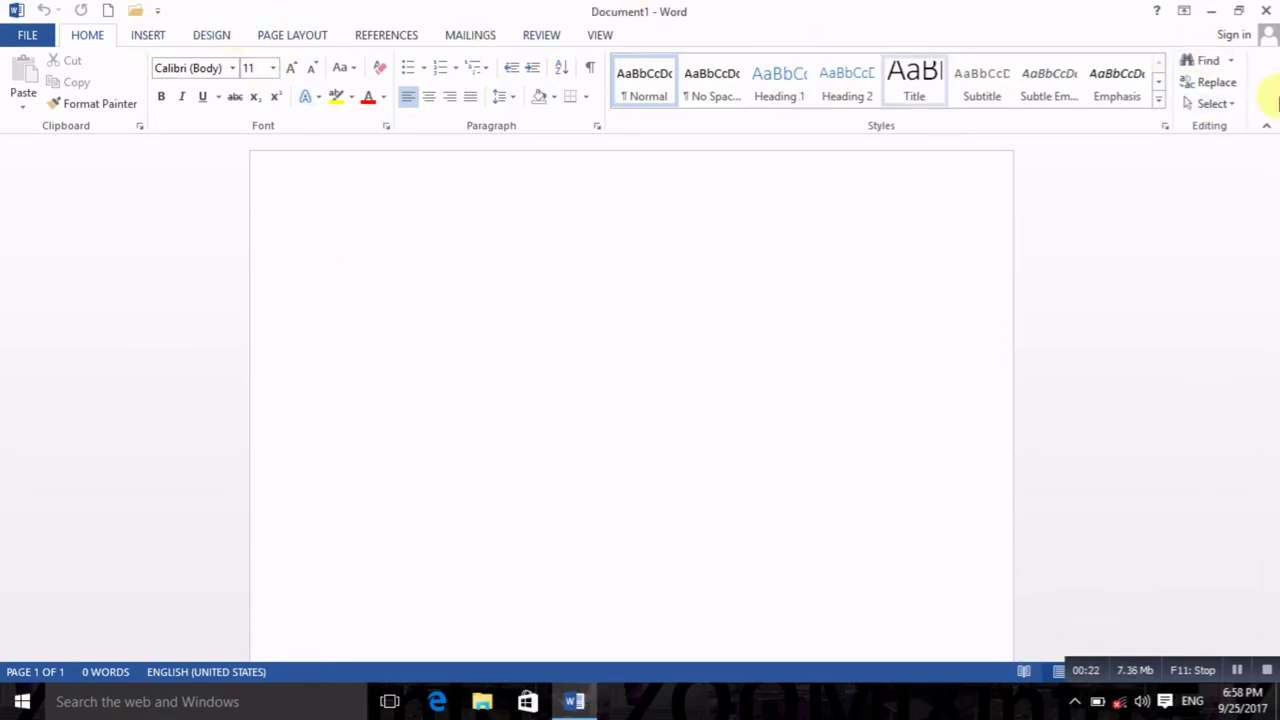
# Step: Maximize the Word window and browse FILE's Open and Info pages, then return to editing
pyautogui.click(1241, 12)
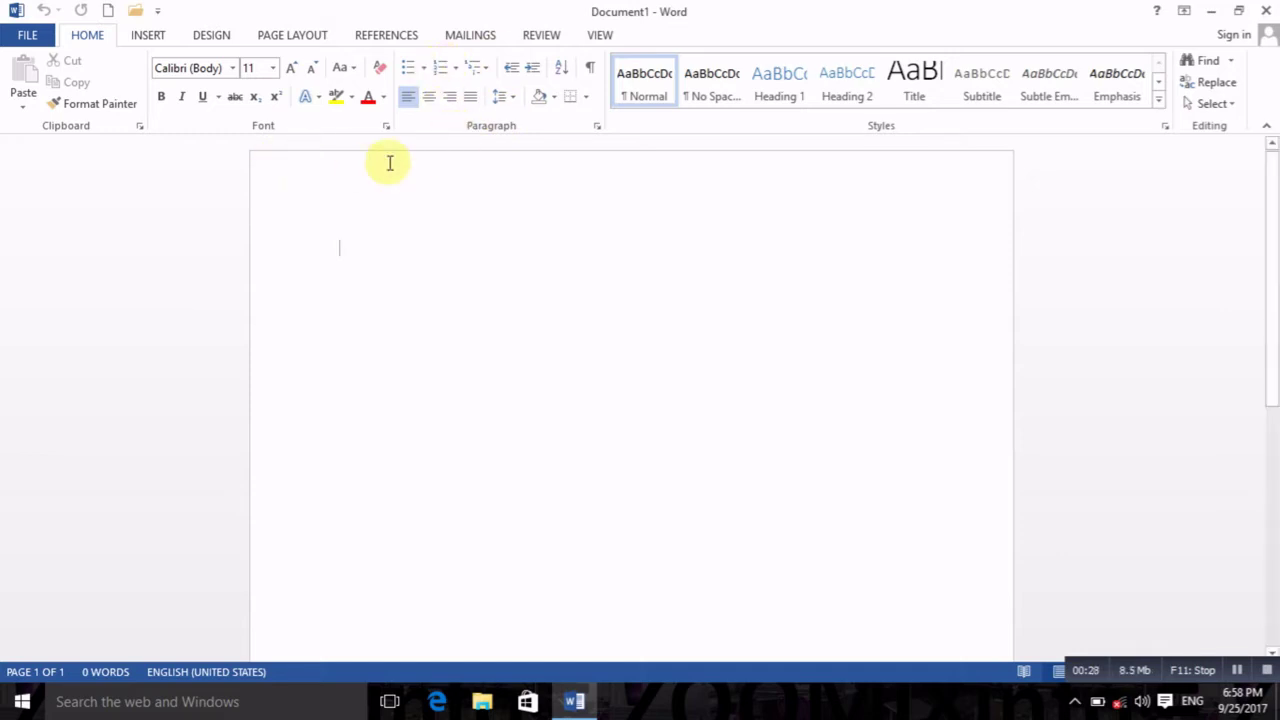
pyautogui.click(36, 36)
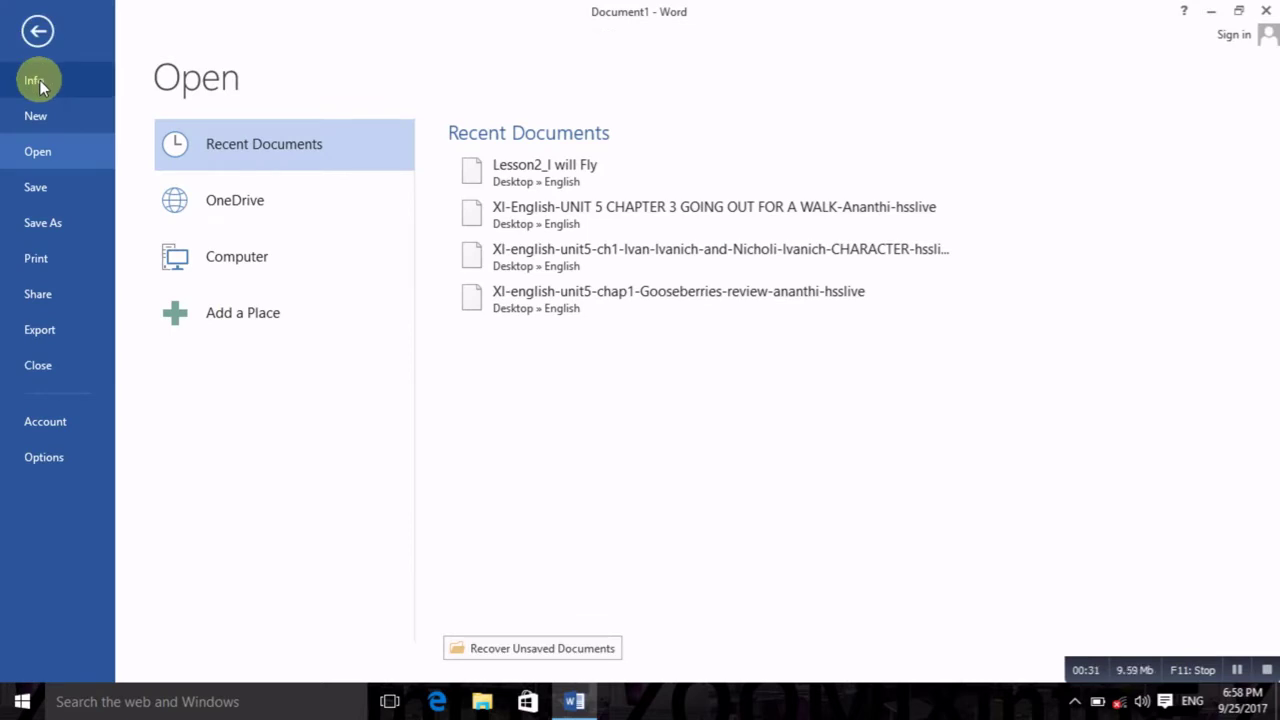
pyautogui.click(47, 38)
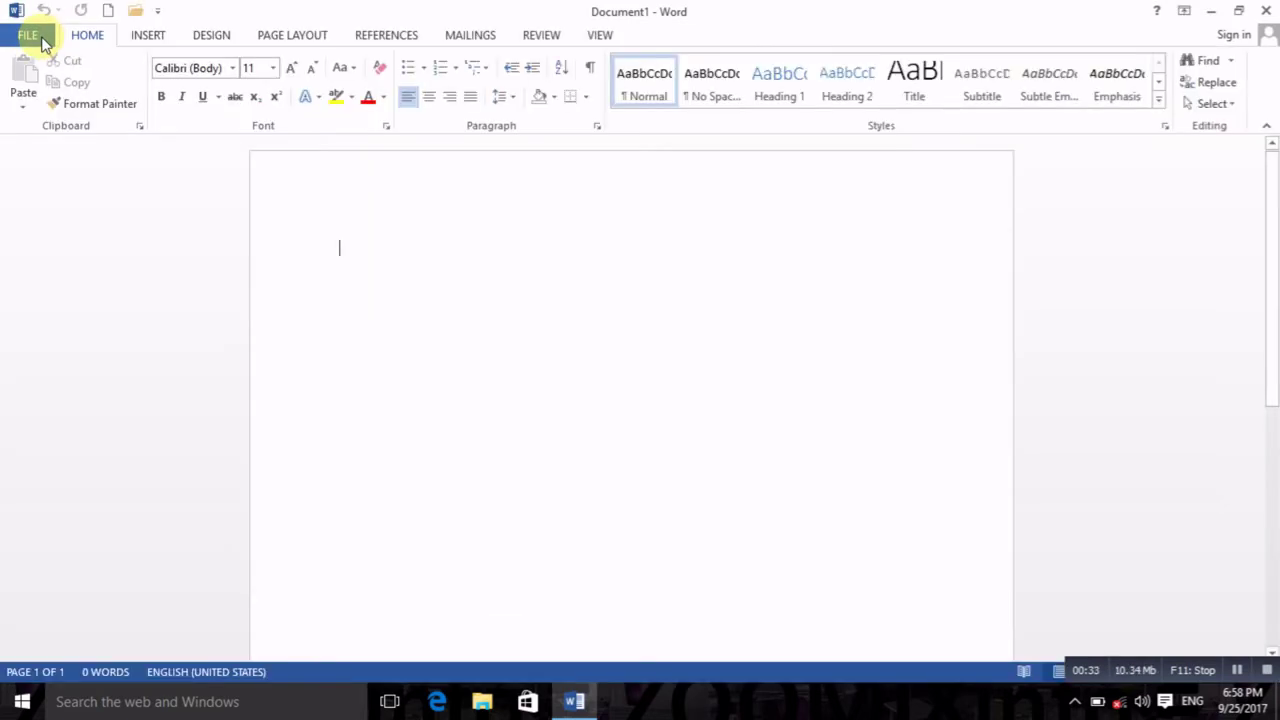
pyautogui.click(30, 36)
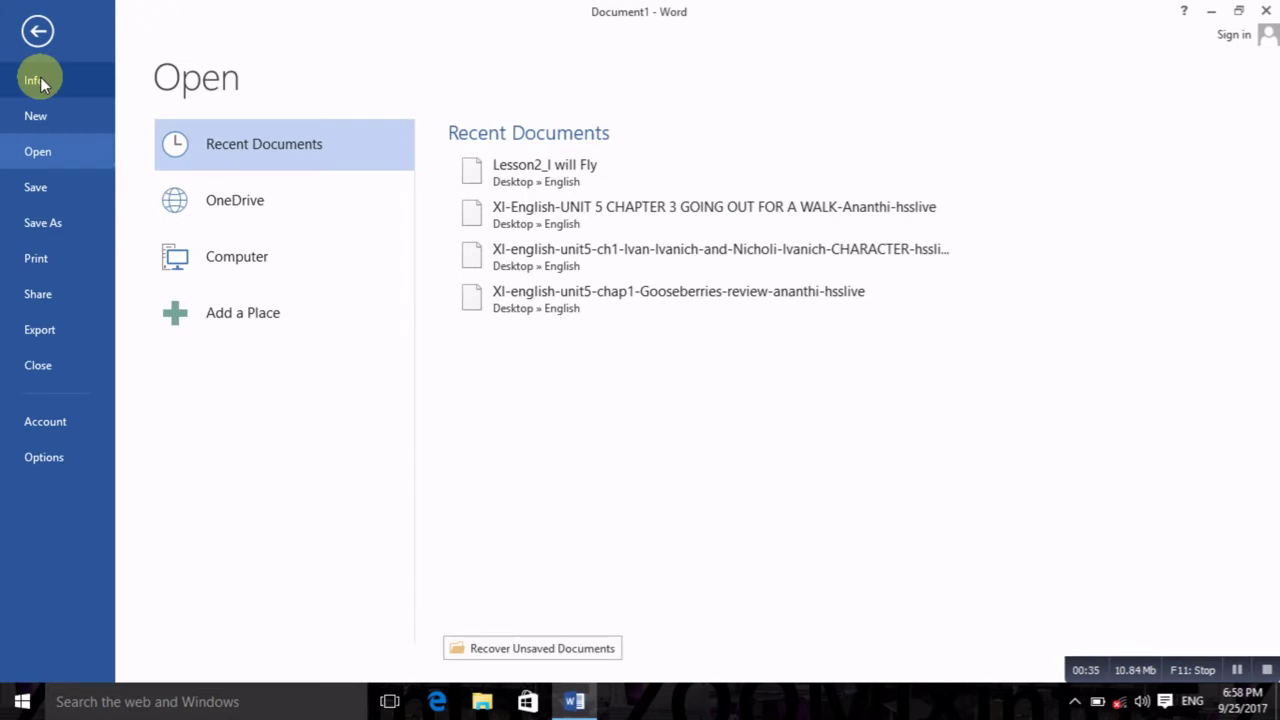
pyautogui.click(40, 80)
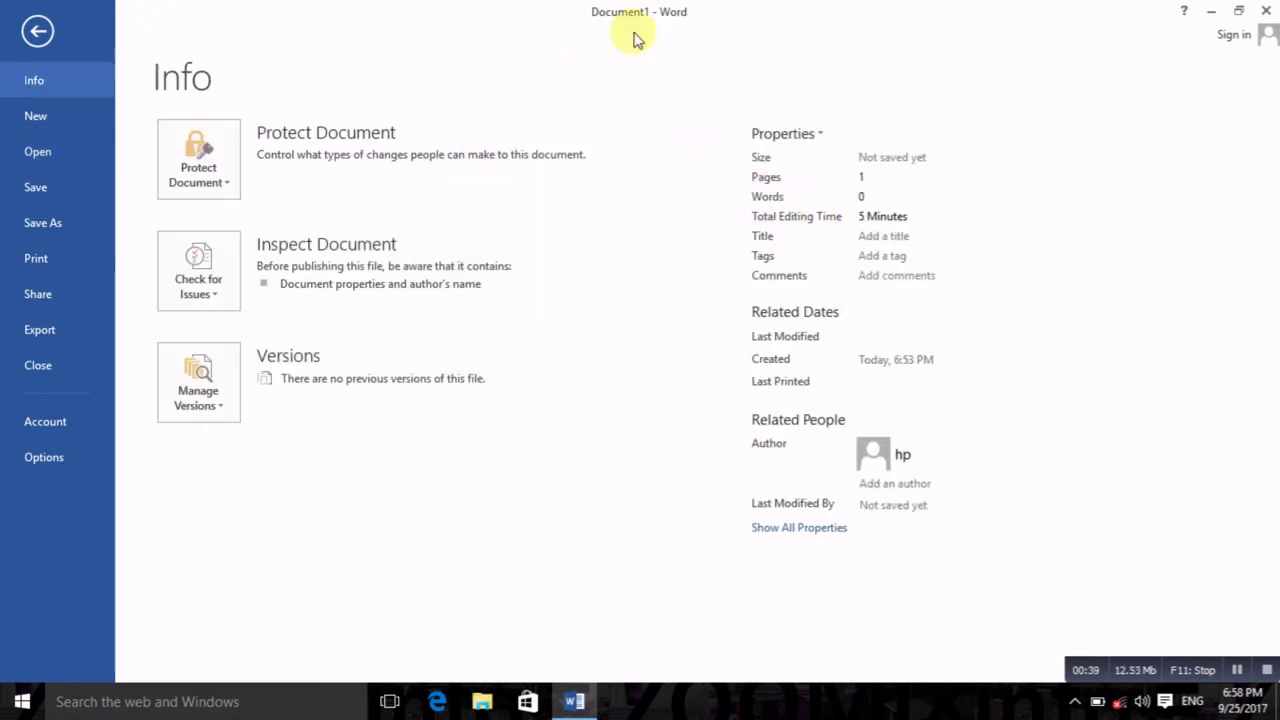
pyautogui.click(38, 30)
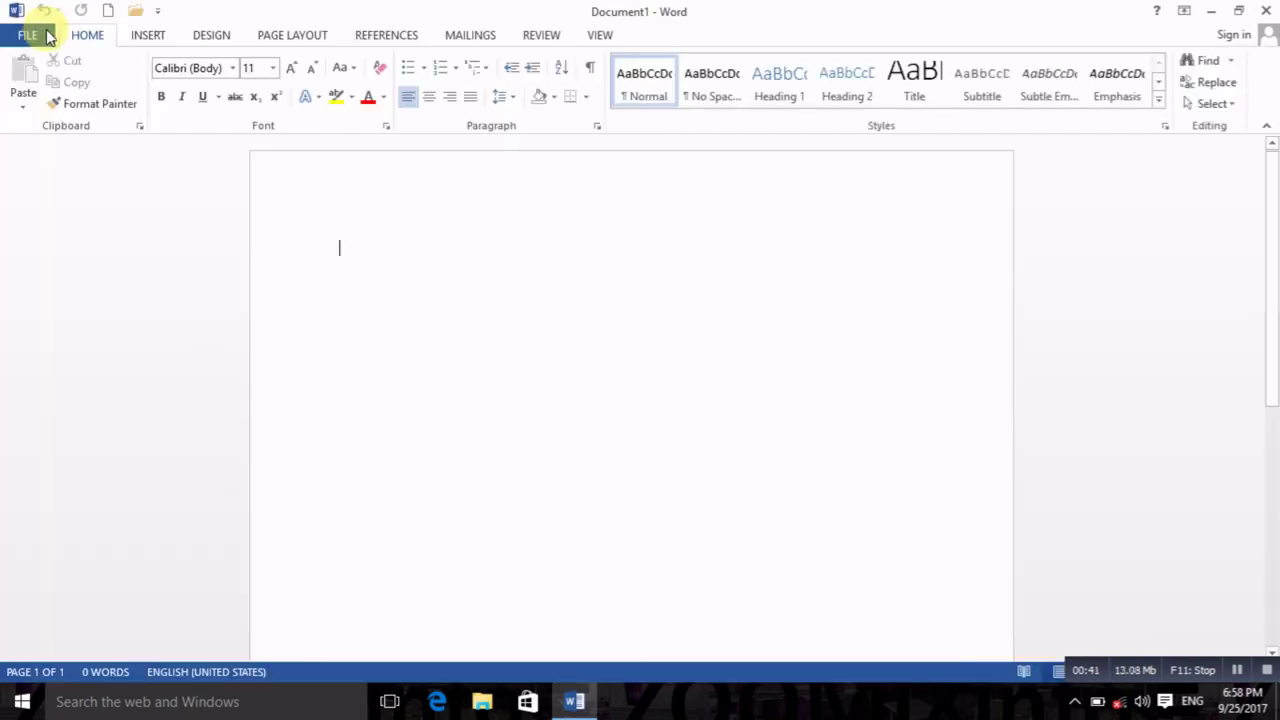
# Step: Create a desktop folder named 'test' and bring Word's blank document back
pyautogui.click(1208, 11)
pyautogui.rightClick(612, 234)
pyautogui.moveTo(694, 387)
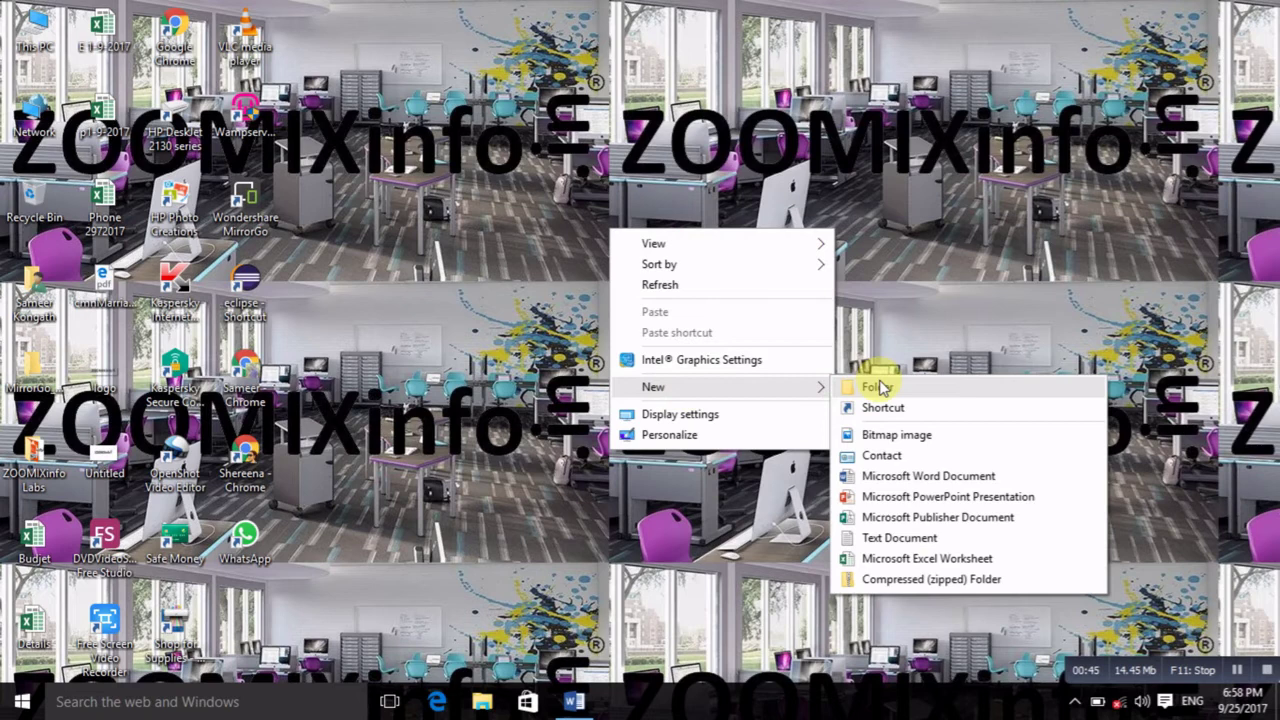
pyautogui.click(875, 387)
pyautogui.write('test')
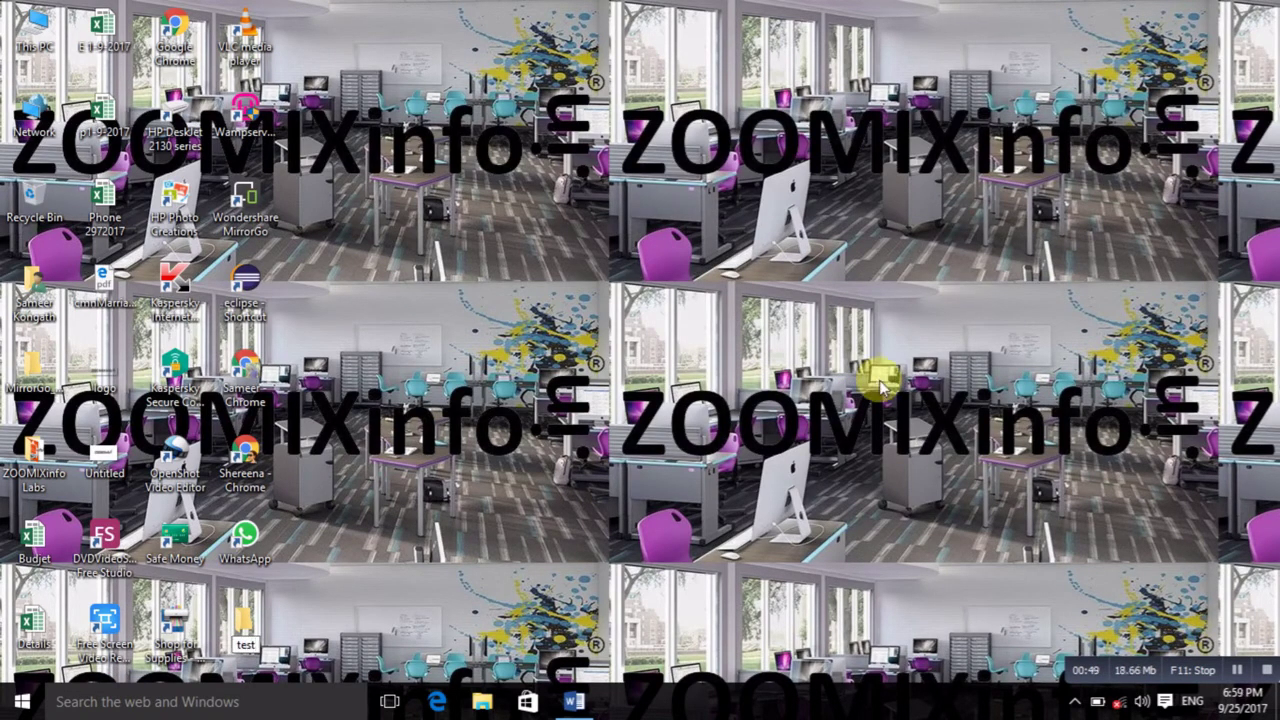
pyautogui.press('Return')
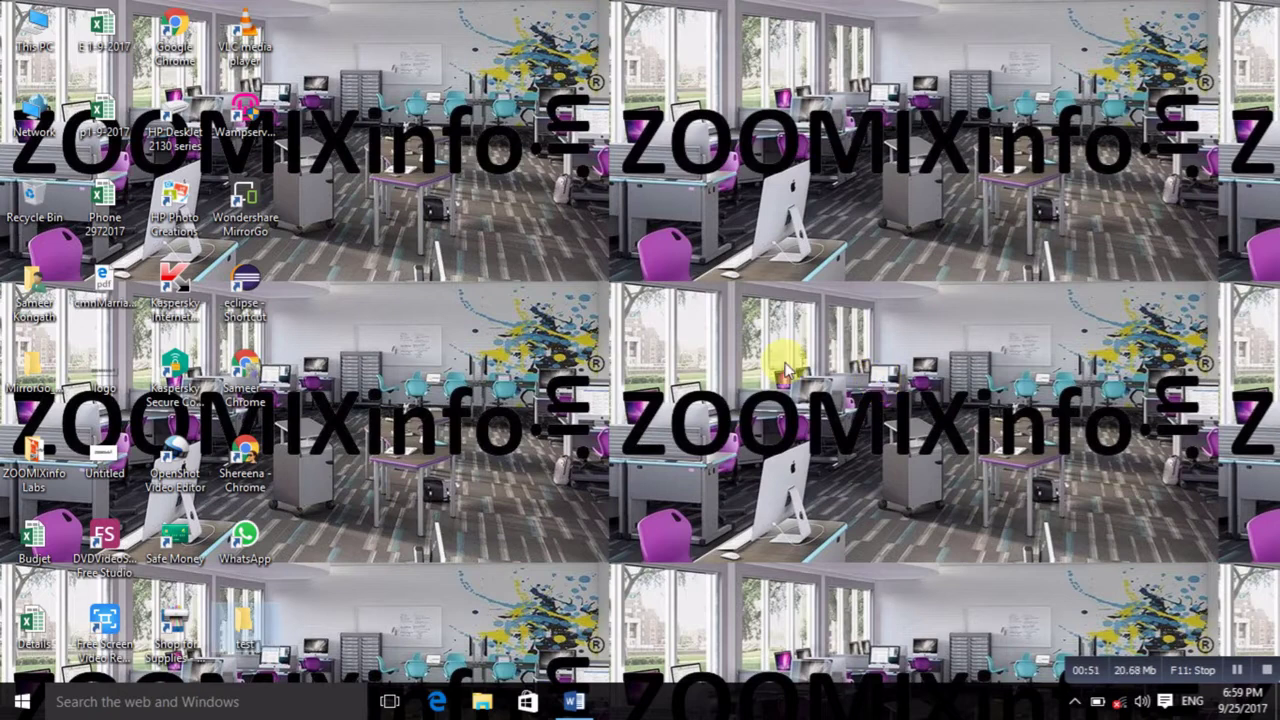
pyautogui.click(575, 701)
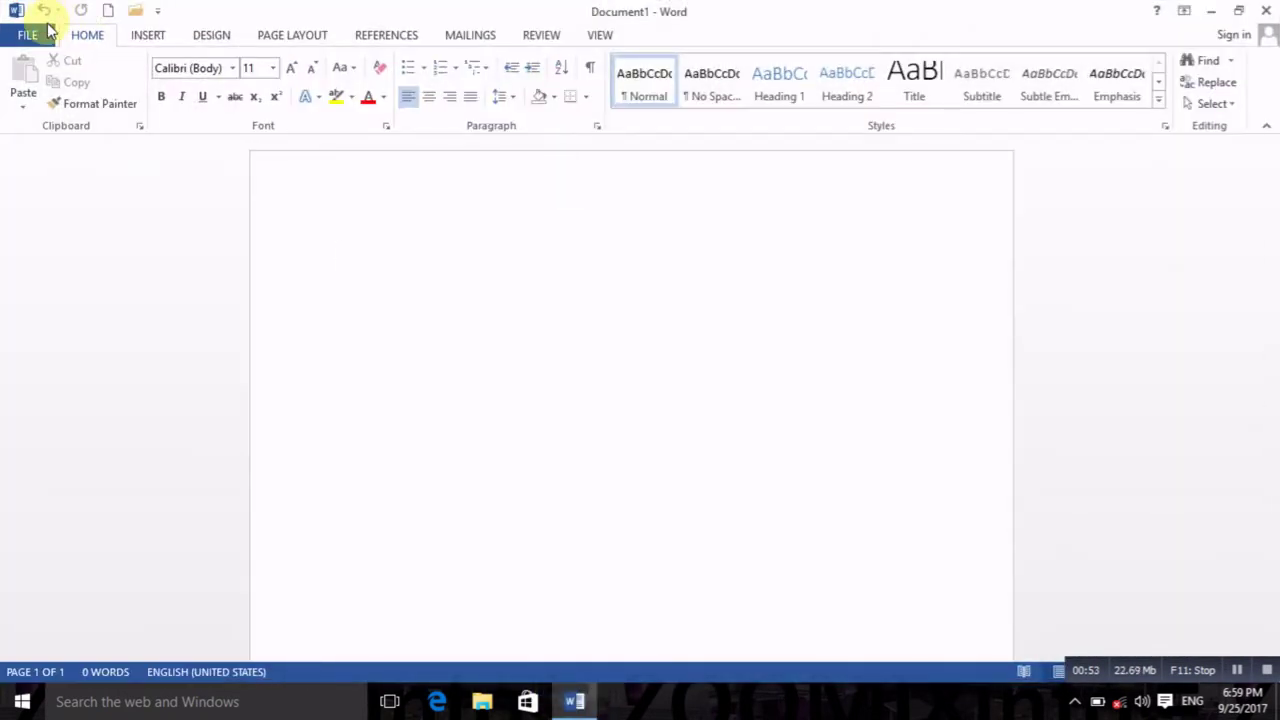
# Step: Show the FILE > Info page for Document1
pyautogui.click(40, 34)
pyautogui.click(44, 87)
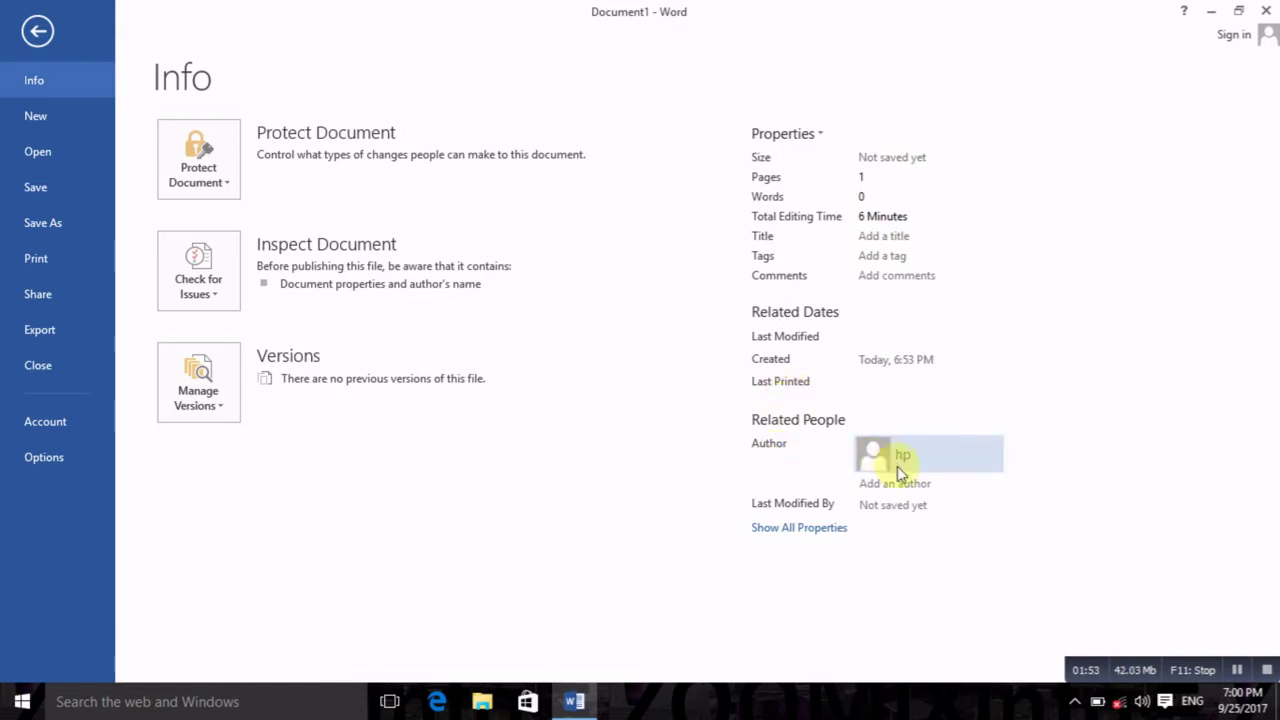
# Step: Explore Add an author, Properties and Protect Document without changes, then return to the document
pyautogui.click(905, 483)
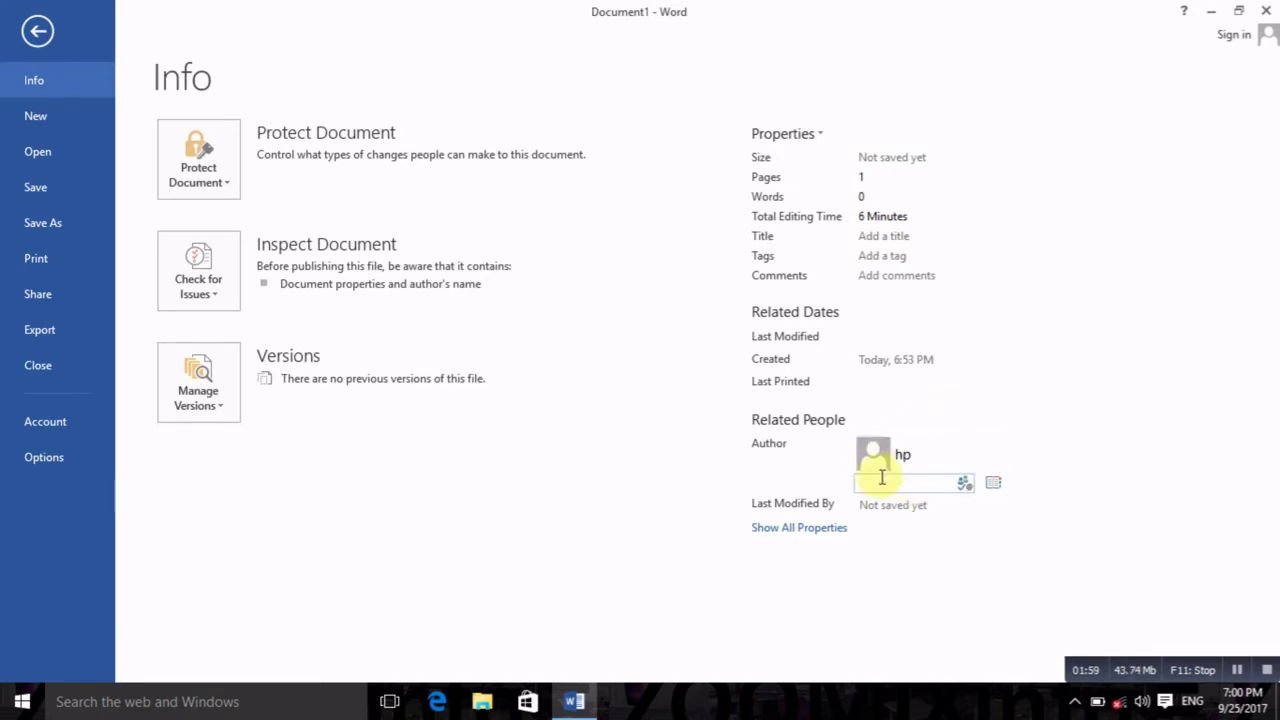
pyautogui.click(1003, 420)
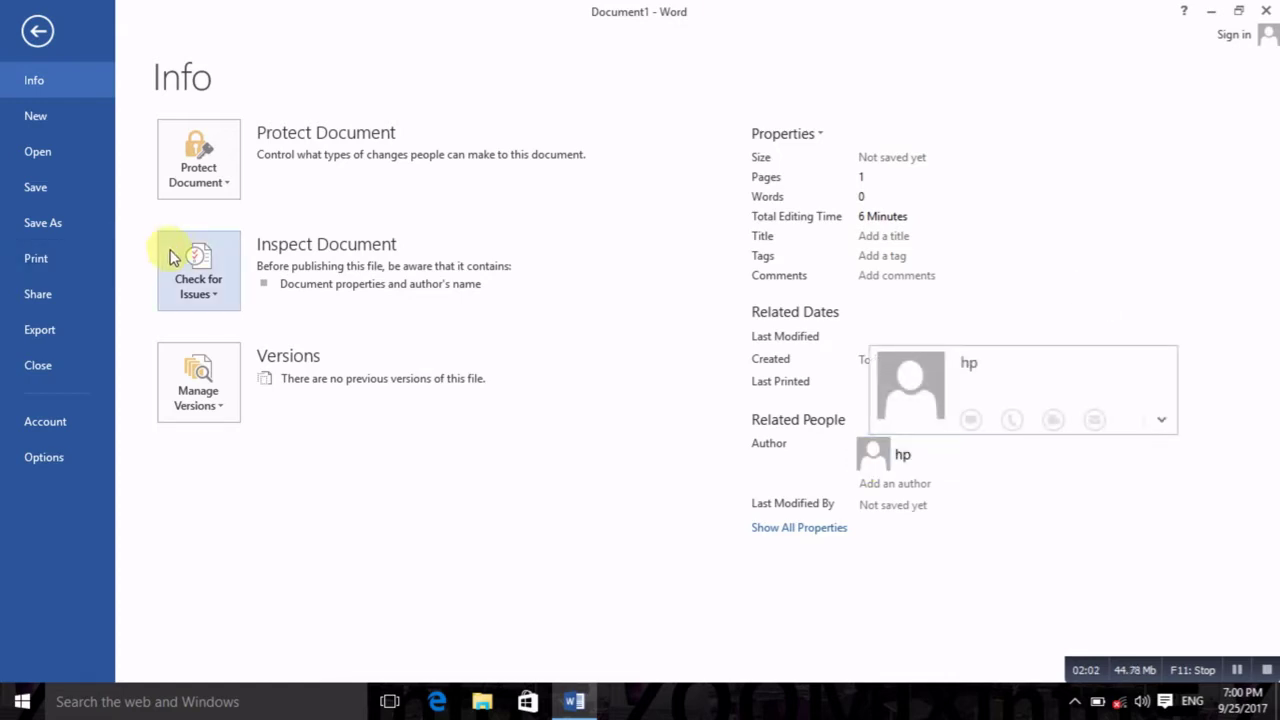
pyautogui.click(812, 136)
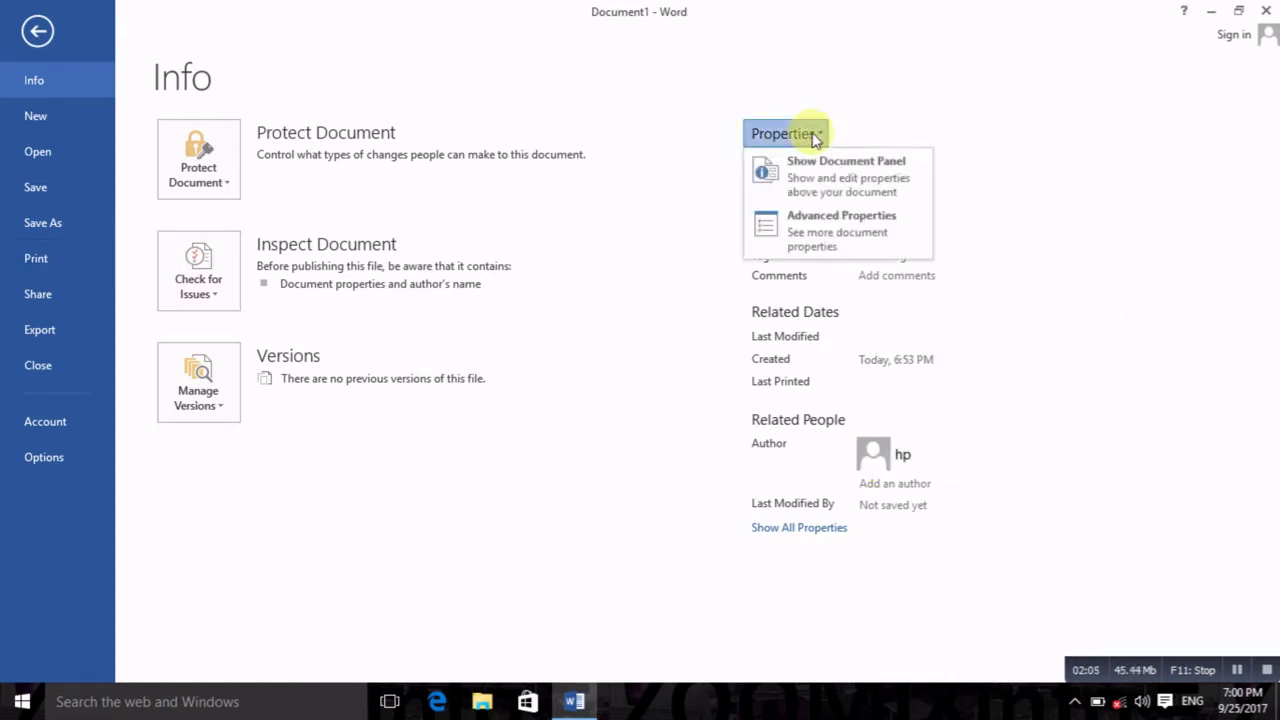
pyautogui.click(887, 117)
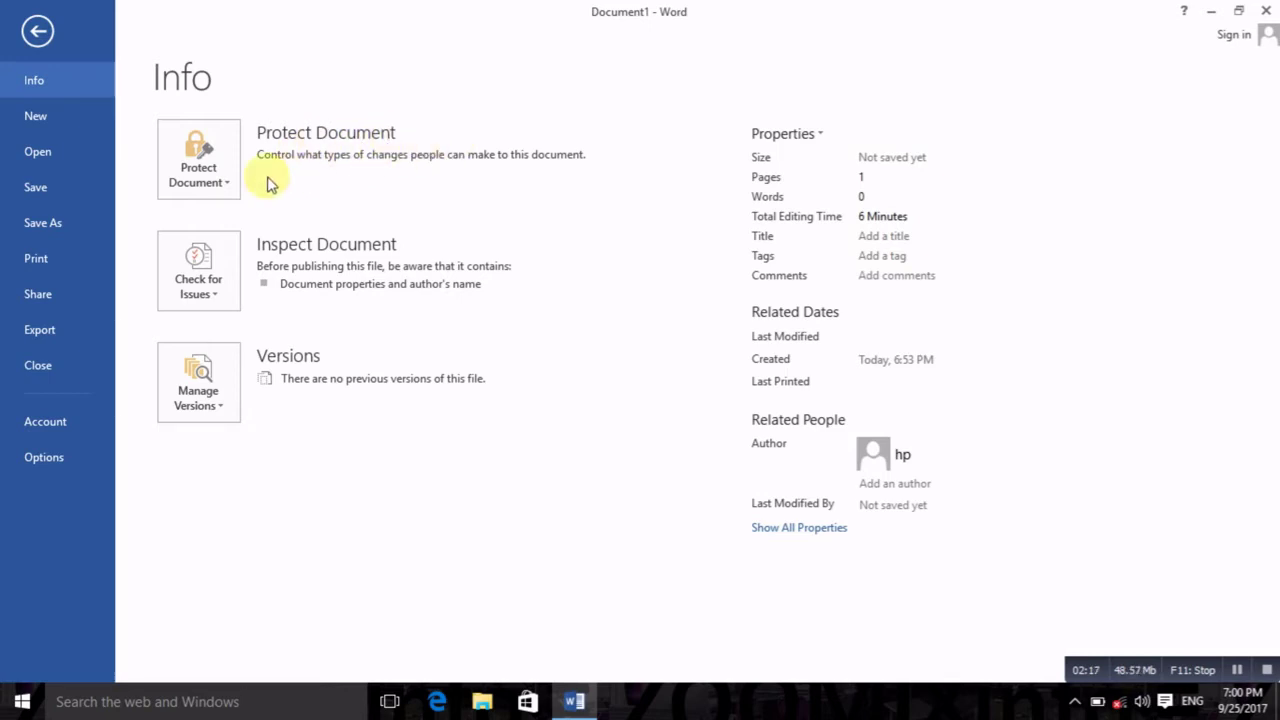
pyautogui.click(224, 187)
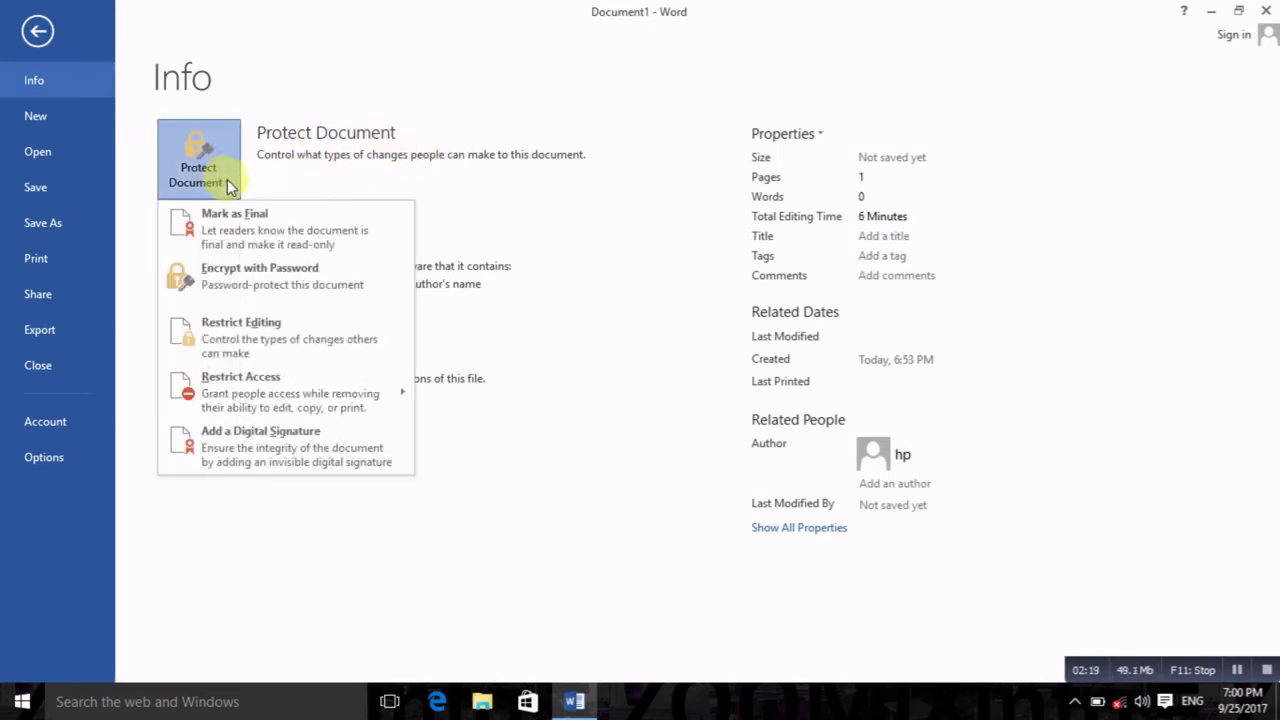
pyautogui.click(40, 38)
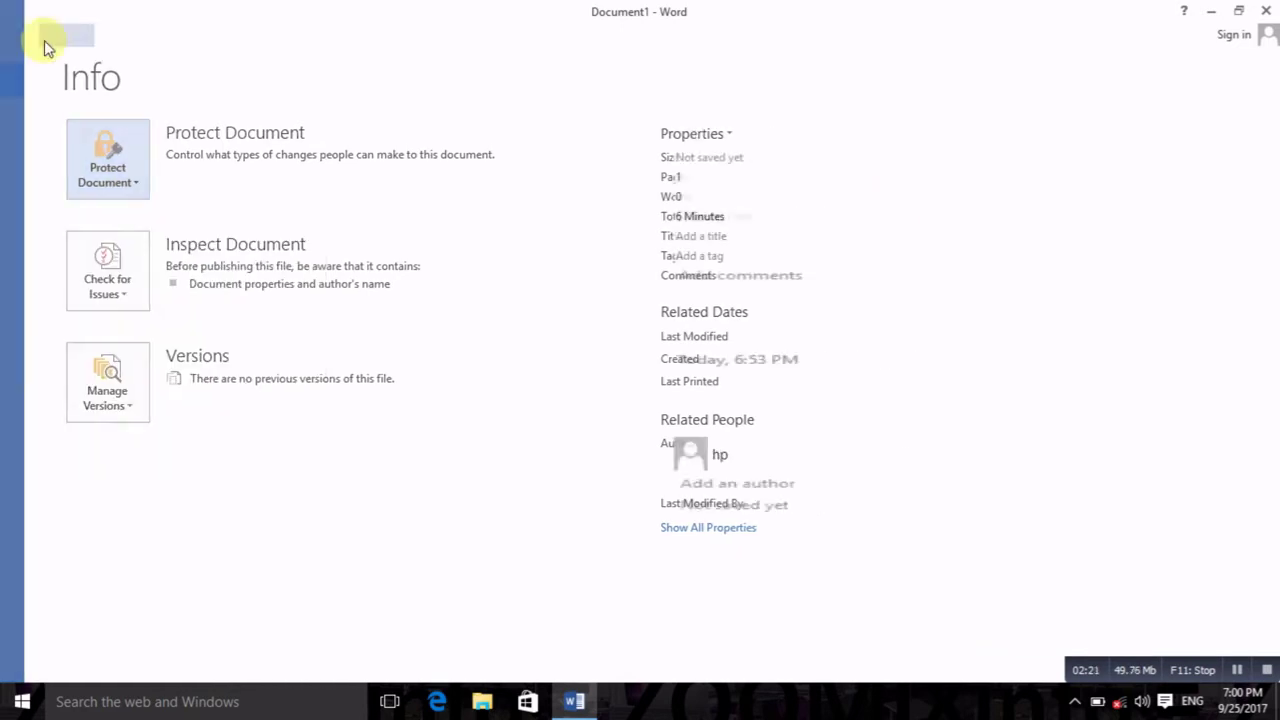
# Step: Type 'Zoomixinfo' on the page and list the Protect Document options on the Info page
pyautogui.write('Zoomixinfo')
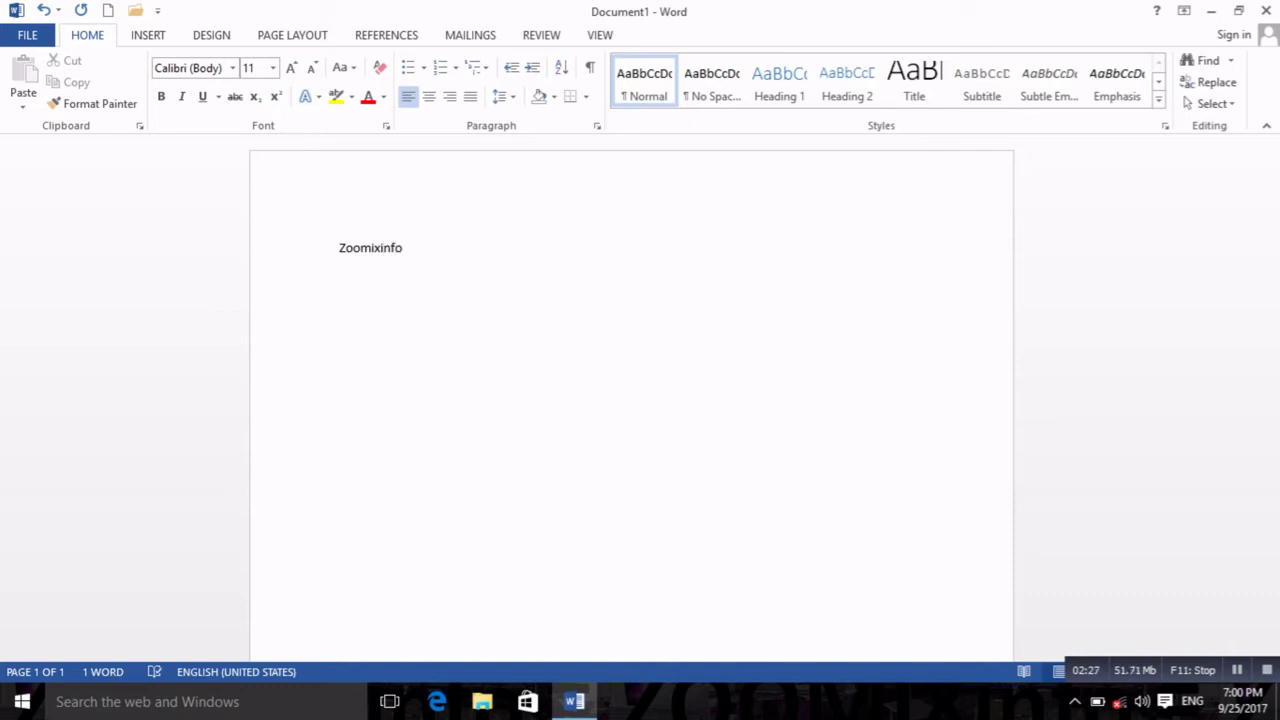
pyautogui.click(38, 42)
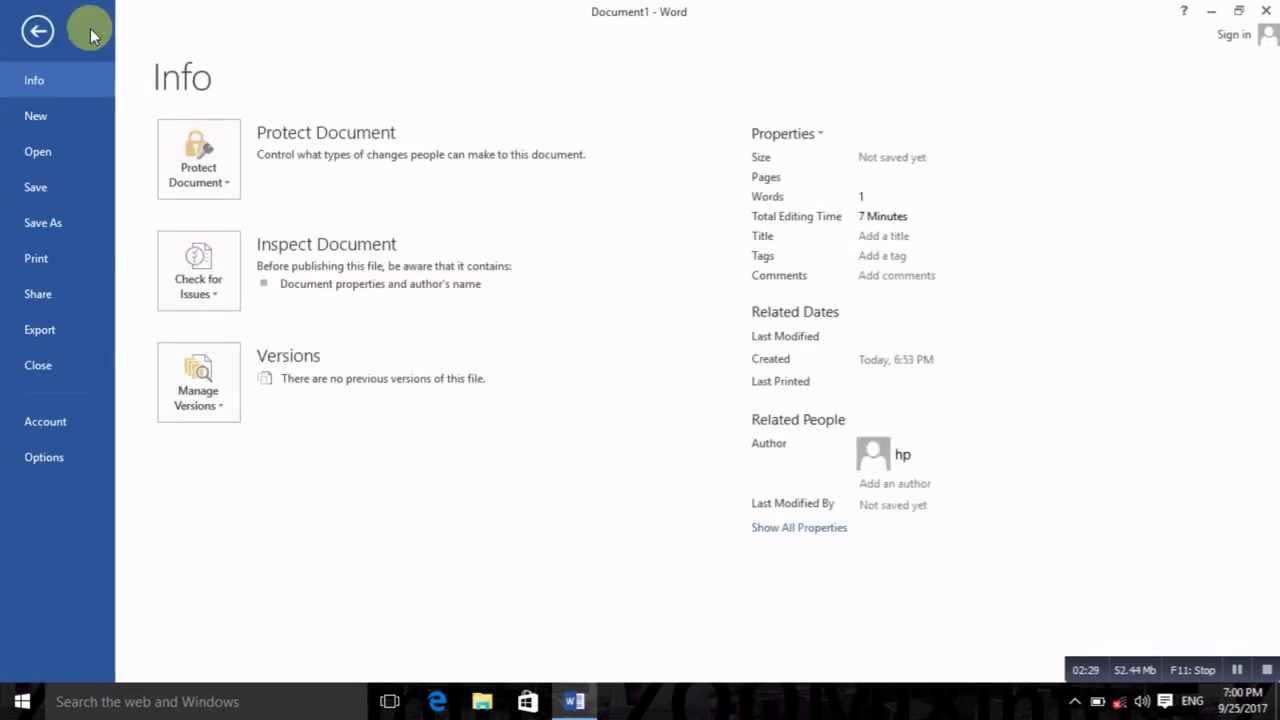
pyautogui.click(188, 160)
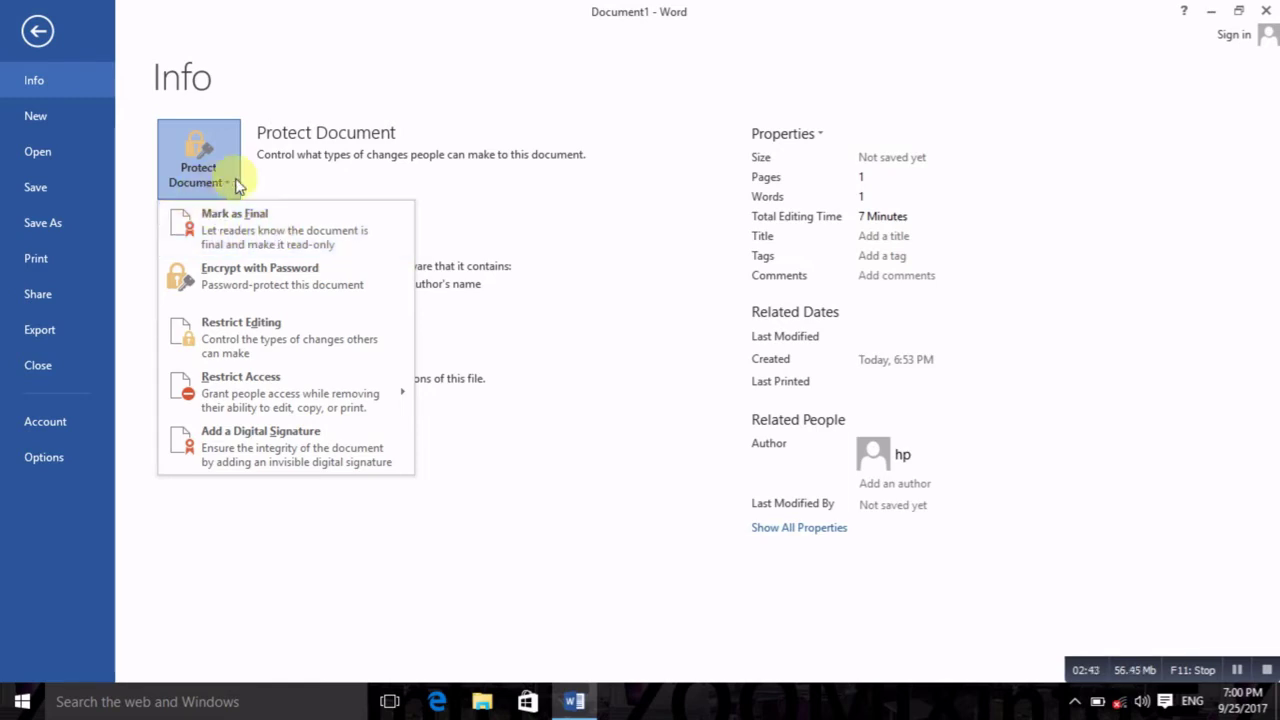
# Step: Mark the document as final, save it as Zoomixinfo in the desktop test folder, and close Word
pyautogui.click(266, 236)
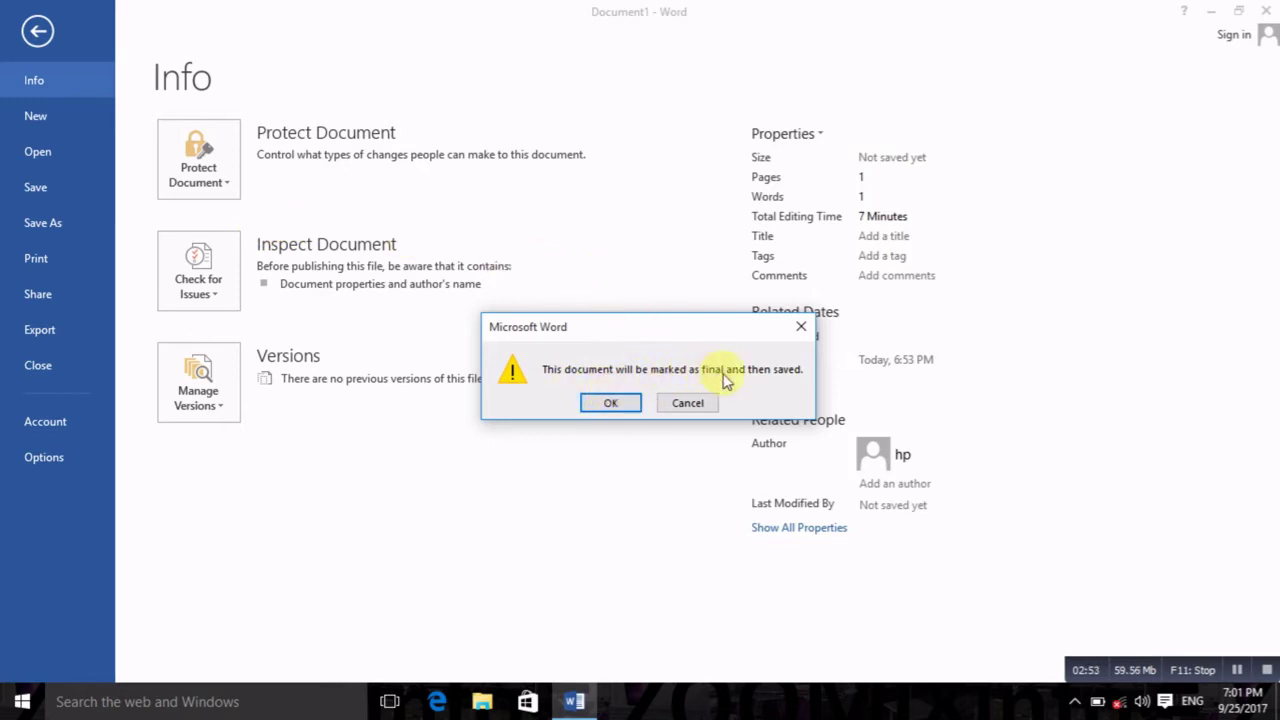
pyautogui.click(611, 403)
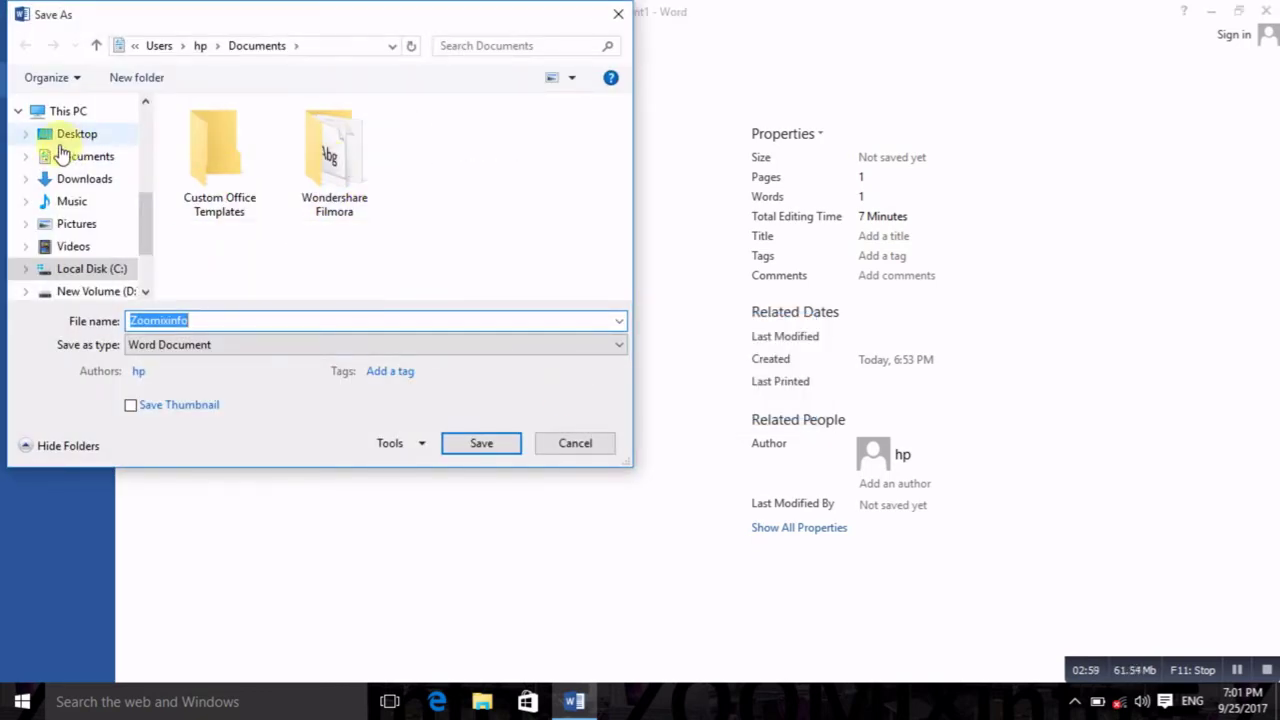
pyautogui.click(78, 143)
pyautogui.doubleClick(363, 195)
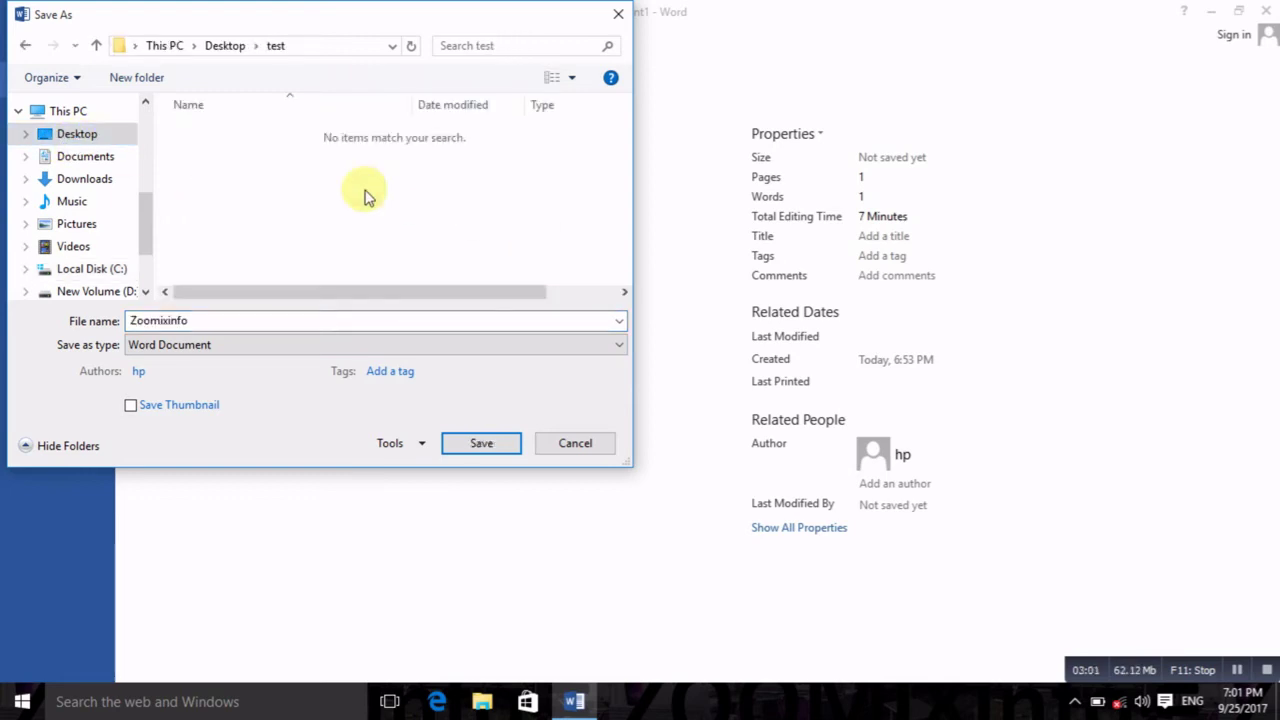
pyautogui.click(486, 444)
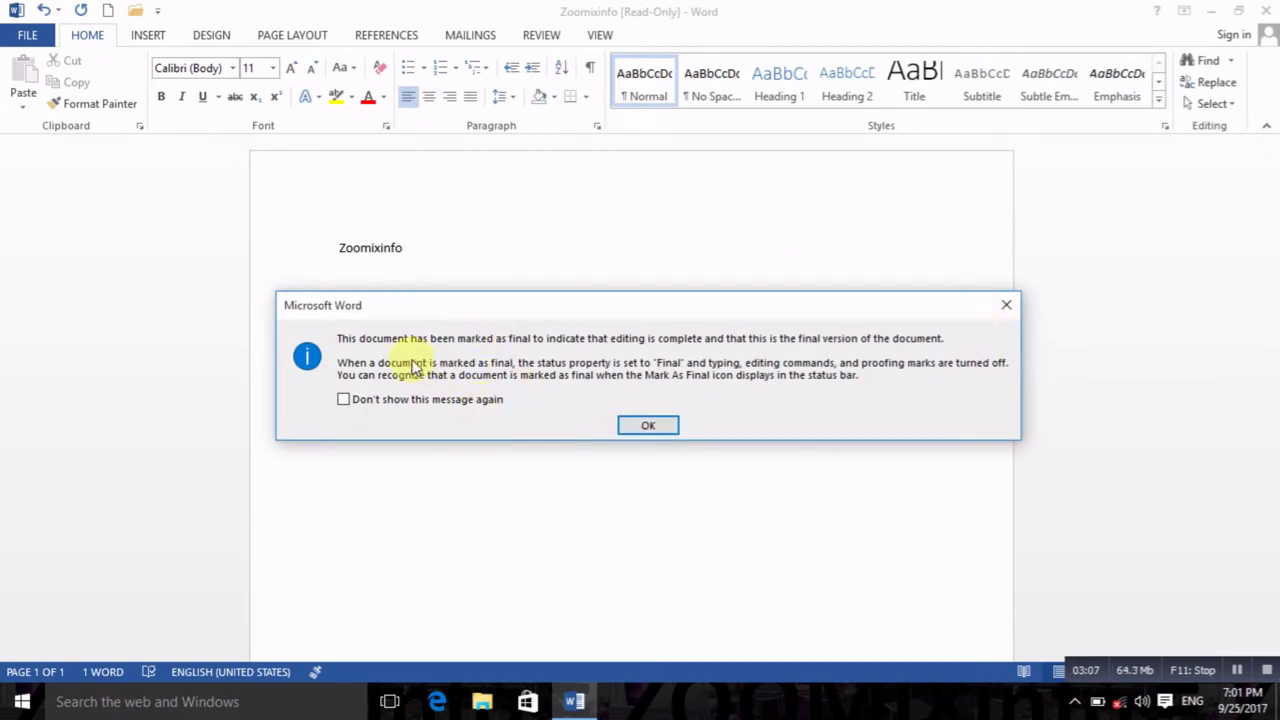
pyautogui.click(645, 426)
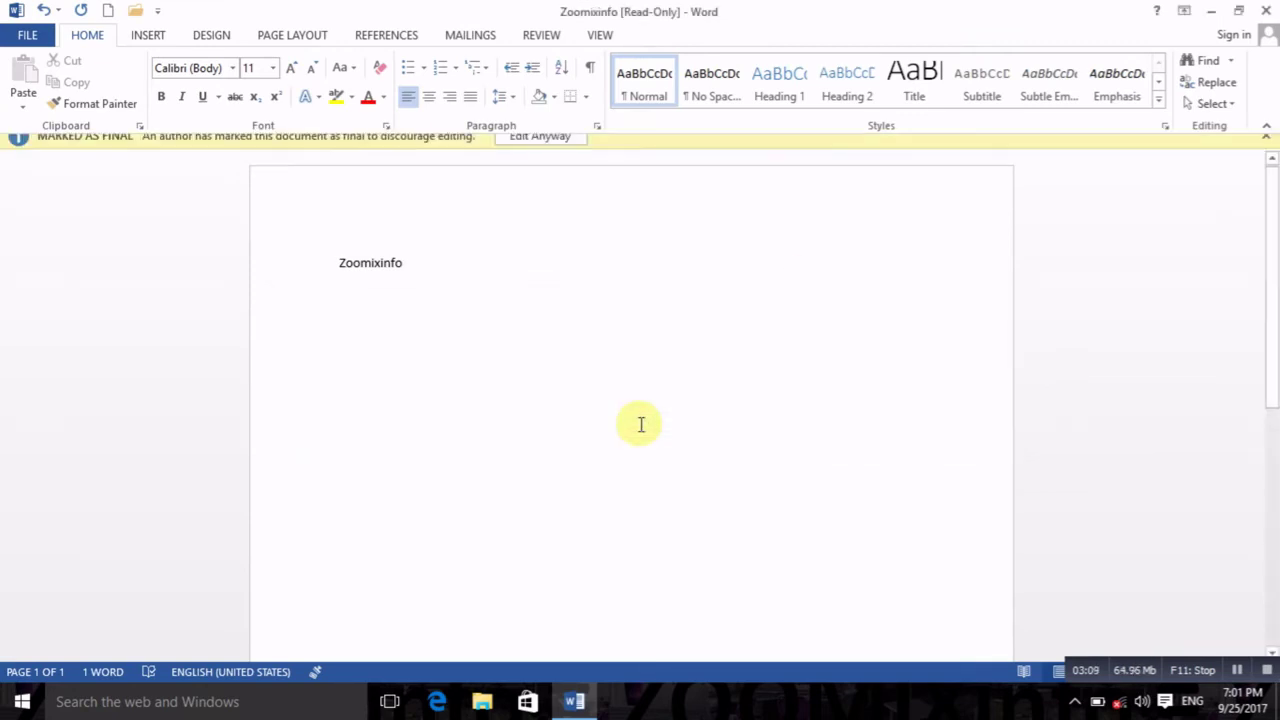
pyautogui.click(1263, 13)
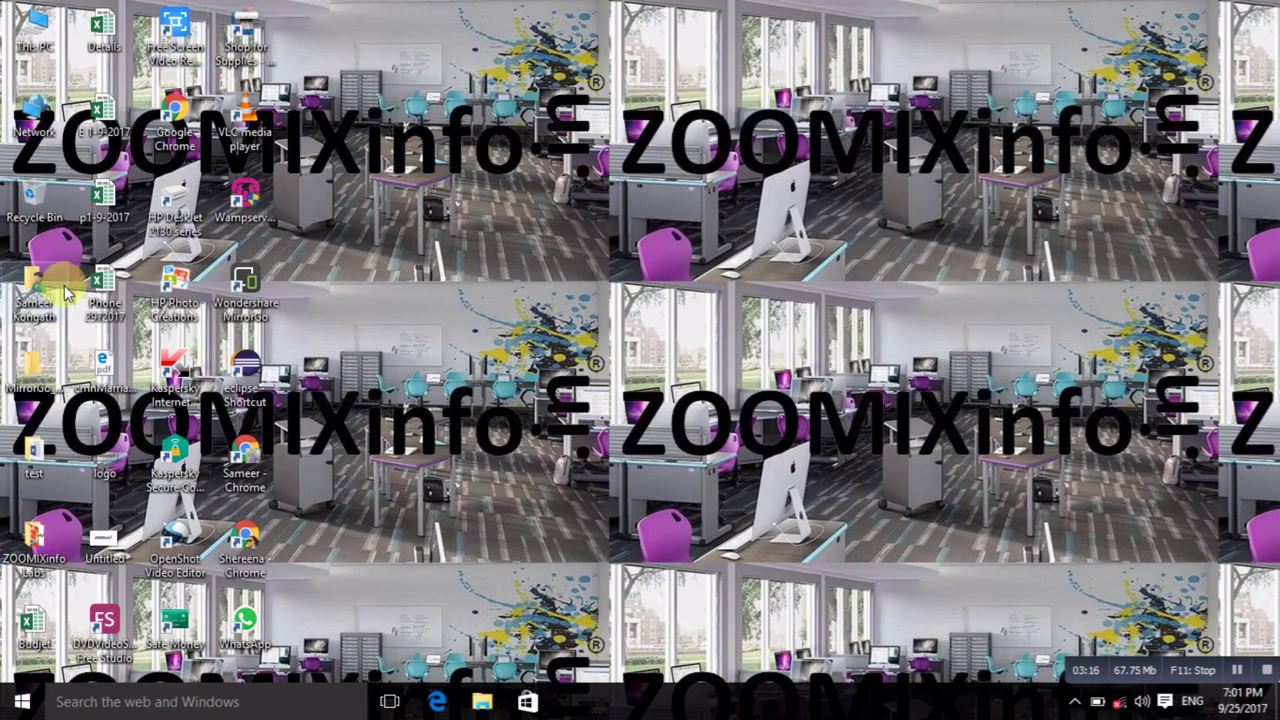
# Step: Reopen Zoomixinfo from the desktop test folder in Word
pyautogui.doubleClick(40, 458)
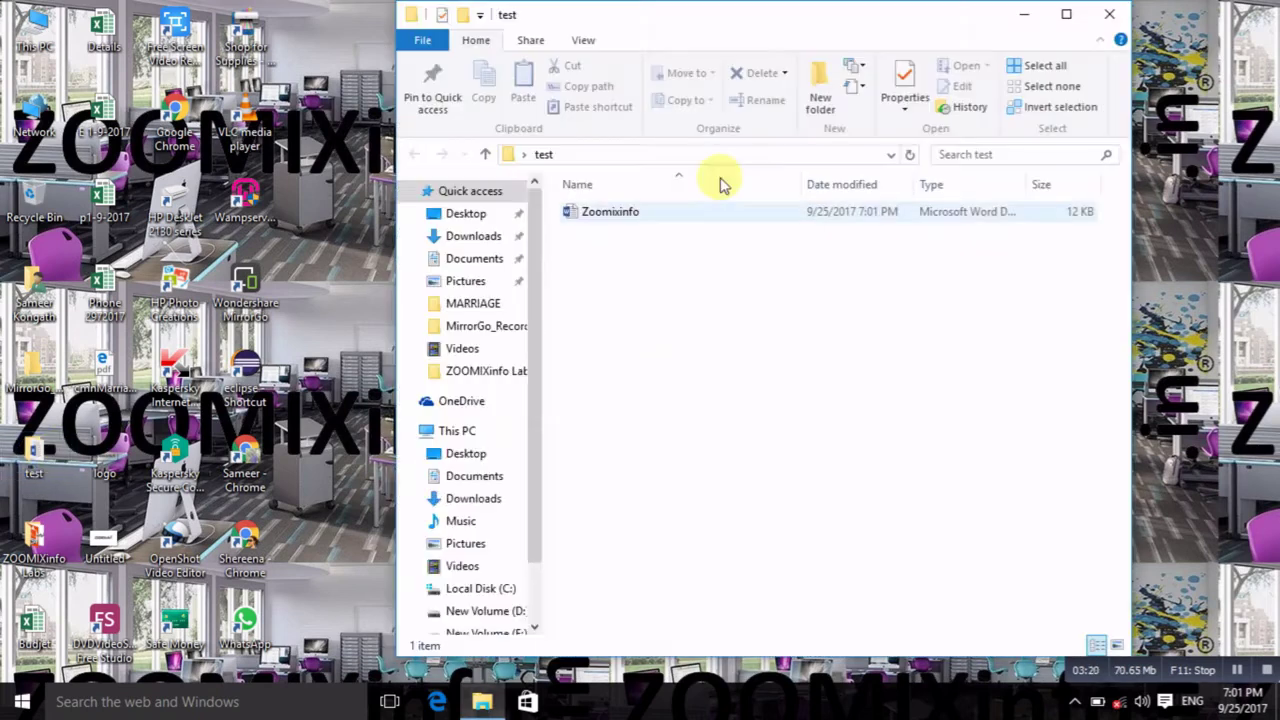
pyautogui.doubleClick(656, 222)
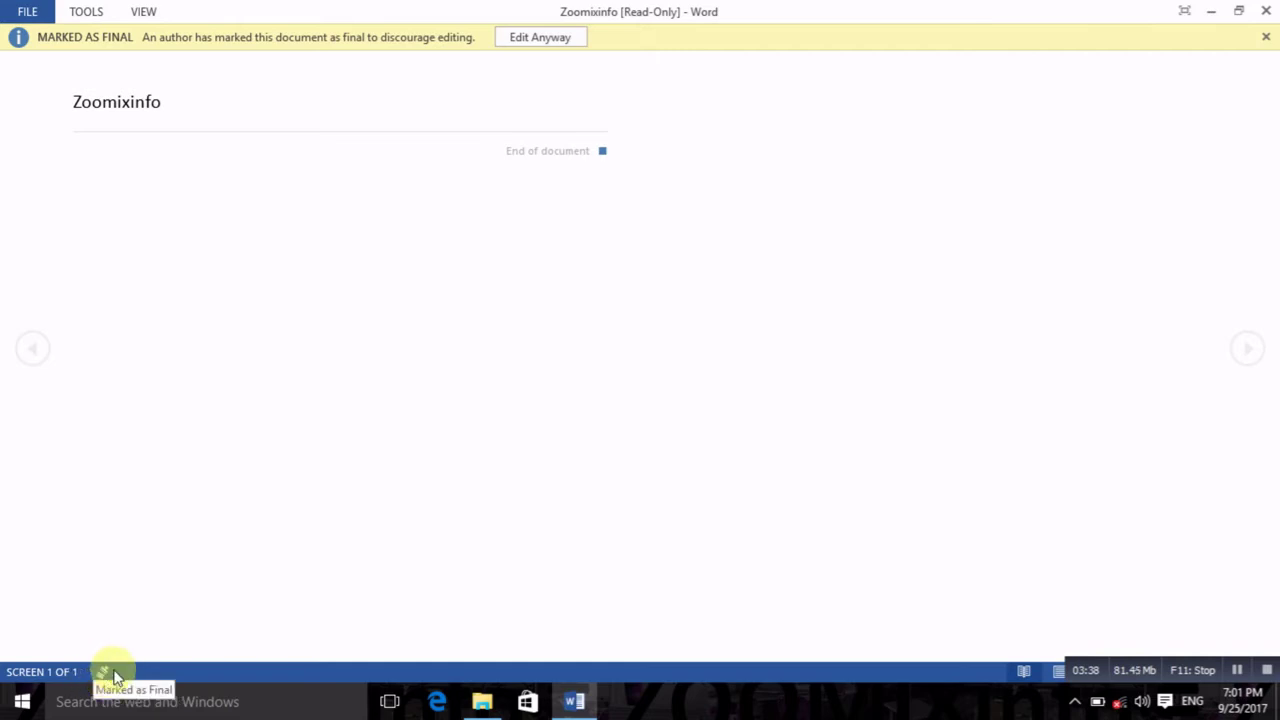
# Step: Edit the final-marked file anyway, add an empty line, and list Protect Document options on Info
pyautogui.click(541, 38)
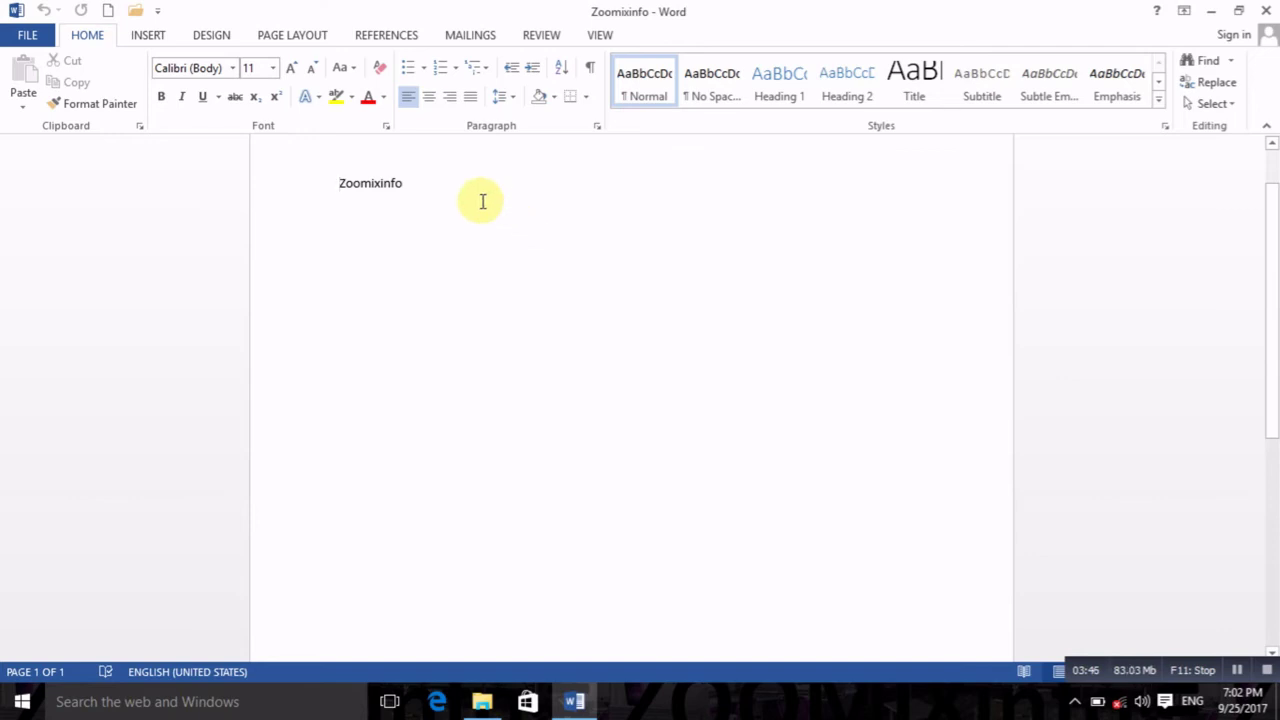
pyautogui.press('Return')
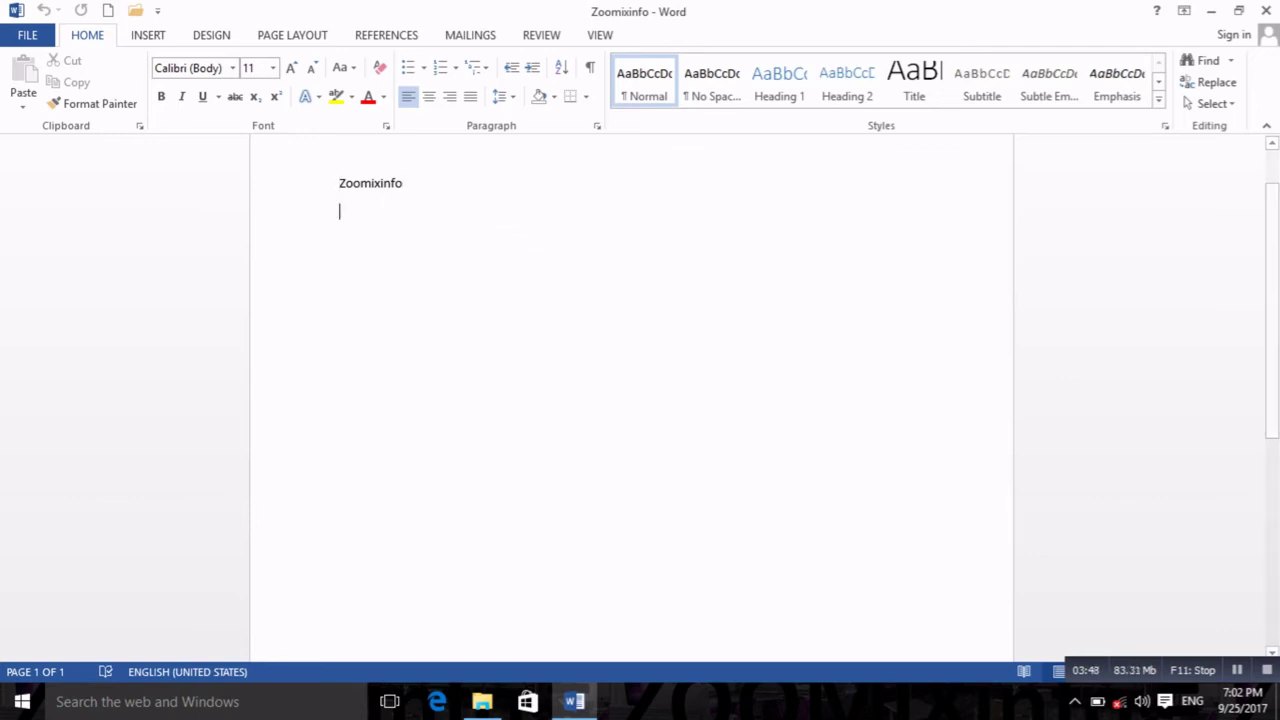
pyautogui.click(46, 40)
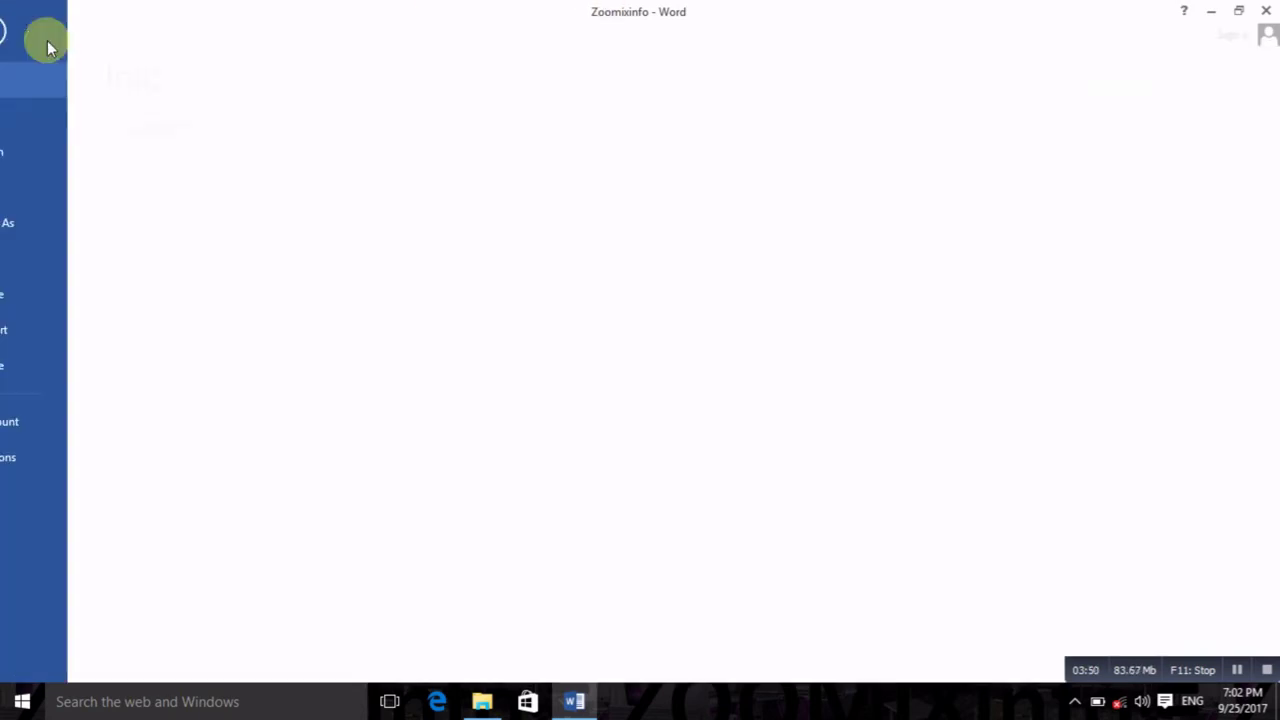
pyautogui.click(227, 236)
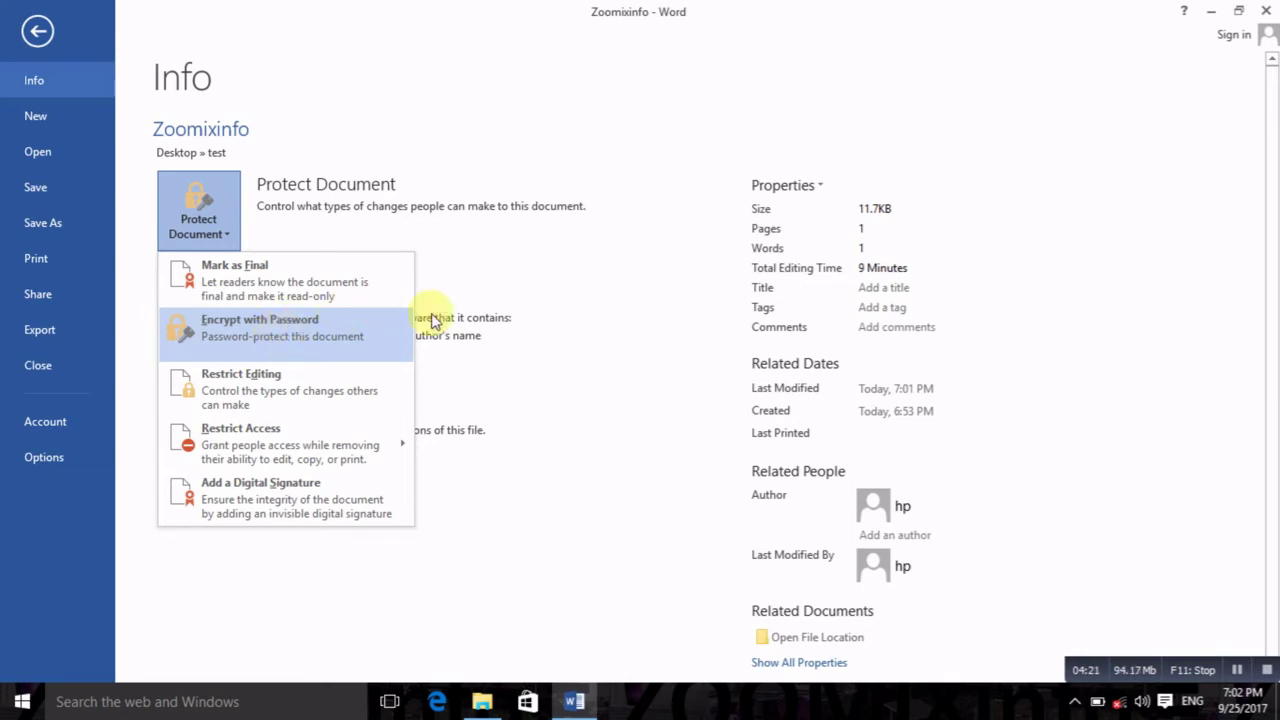
# Step: Encrypt Zoomixinfo with a password, entering and confirming the password
pyautogui.click(296, 342)
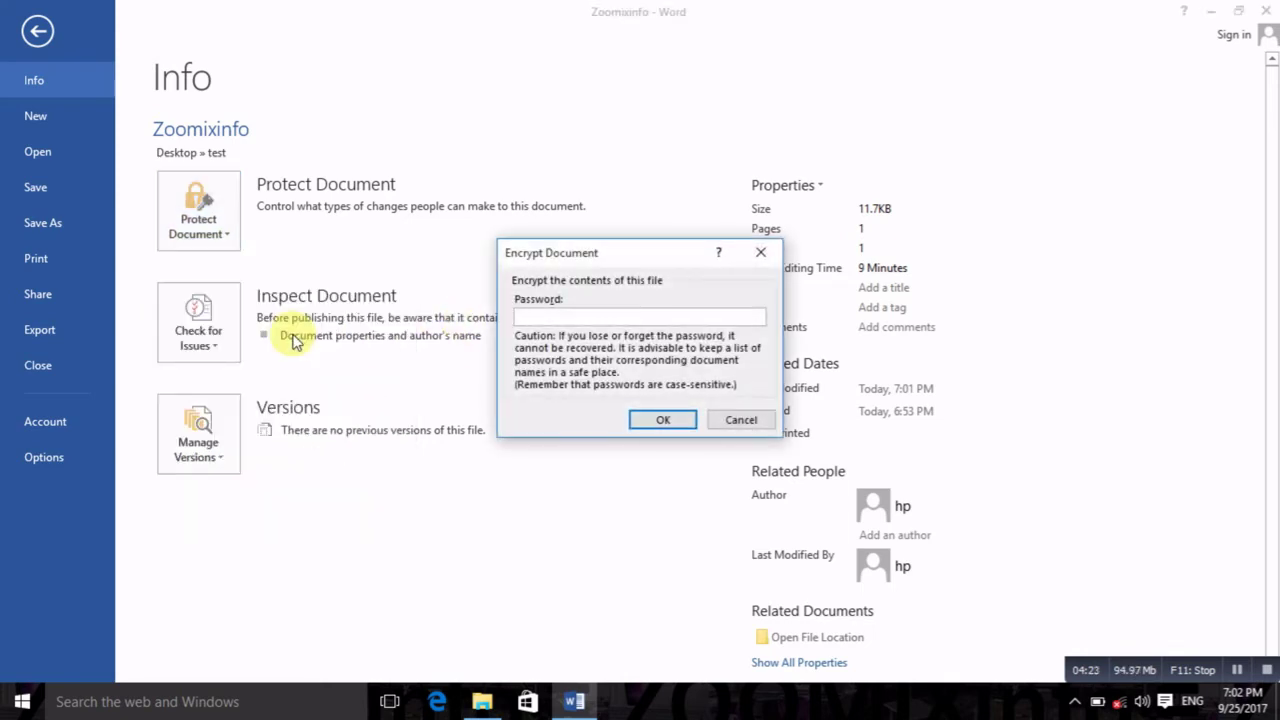
pyautogui.write('1')
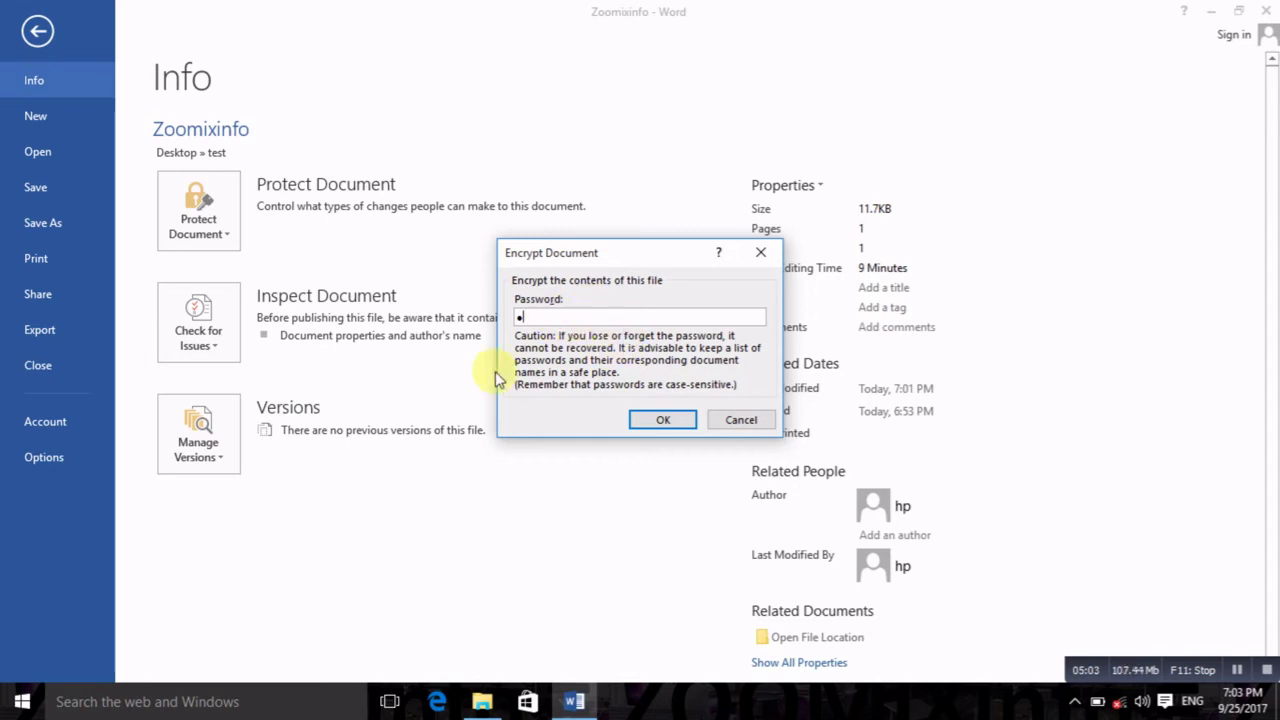
pyautogui.click(660, 421)
pyautogui.write('1')
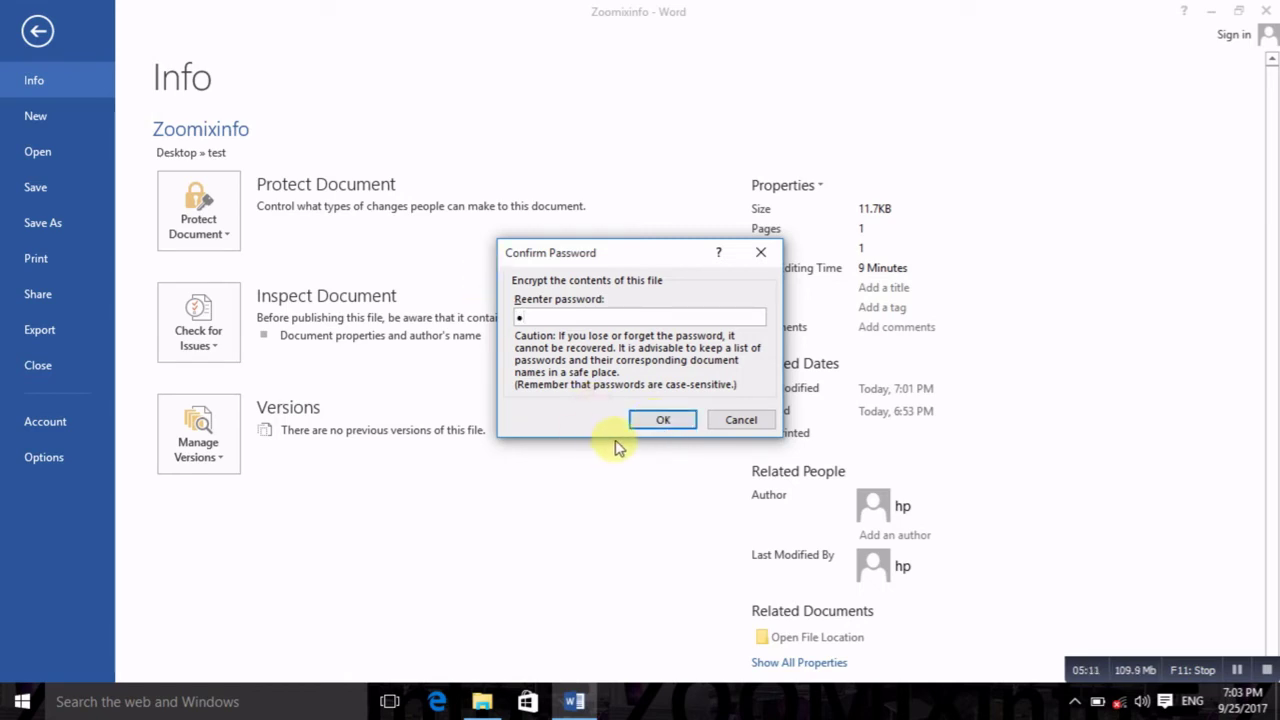
pyautogui.click(664, 422)
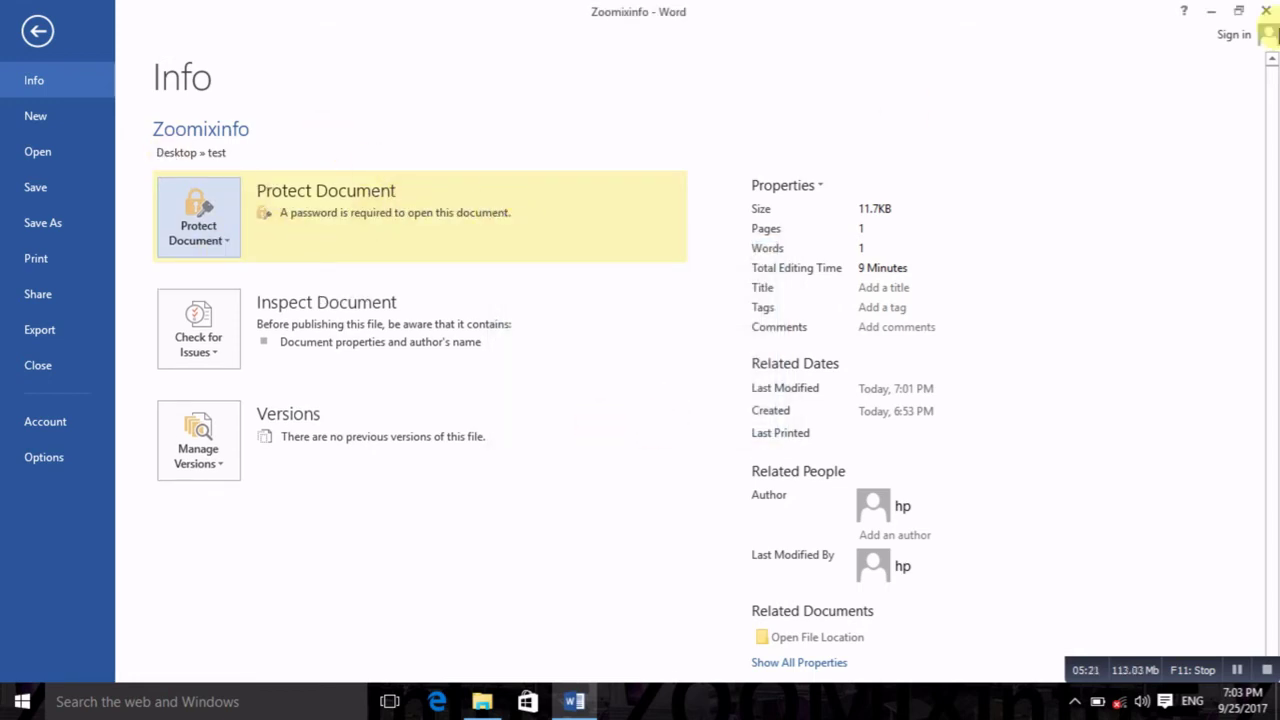
# Step: Save the changes to the encrypted Zoomixinfo and close Word
pyautogui.click(1266, 10)
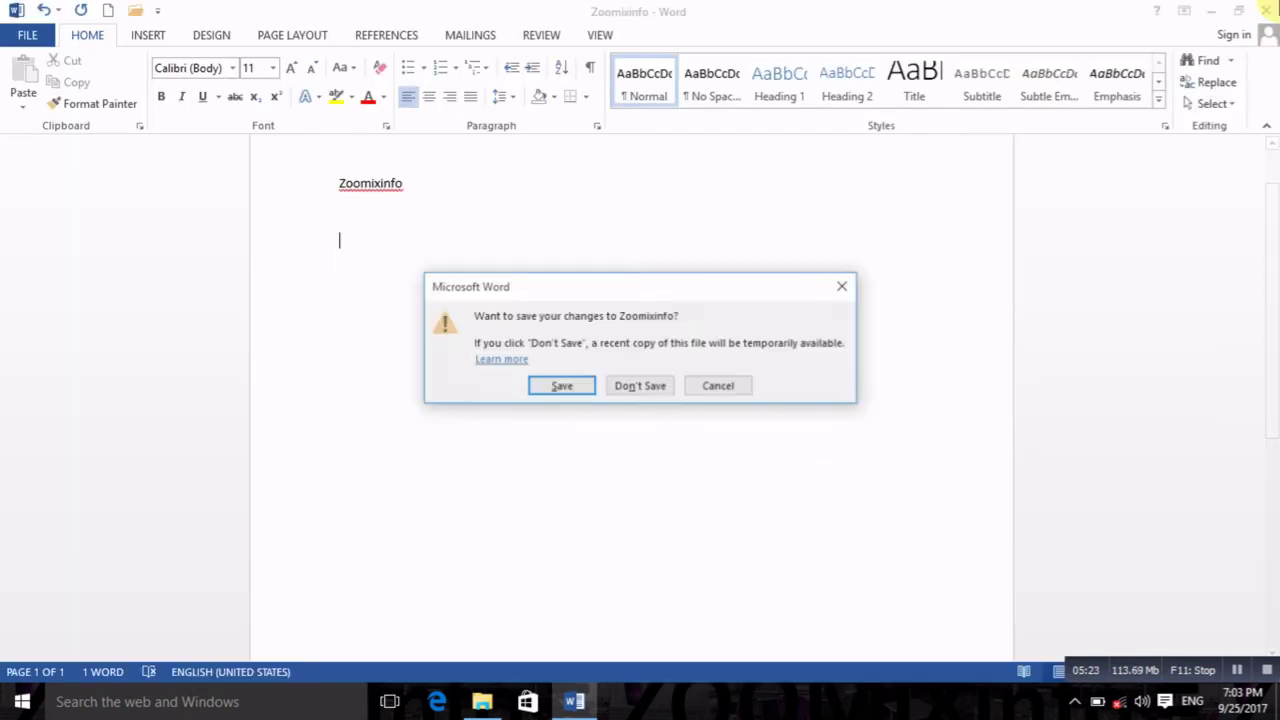
pyautogui.click(590, 387)
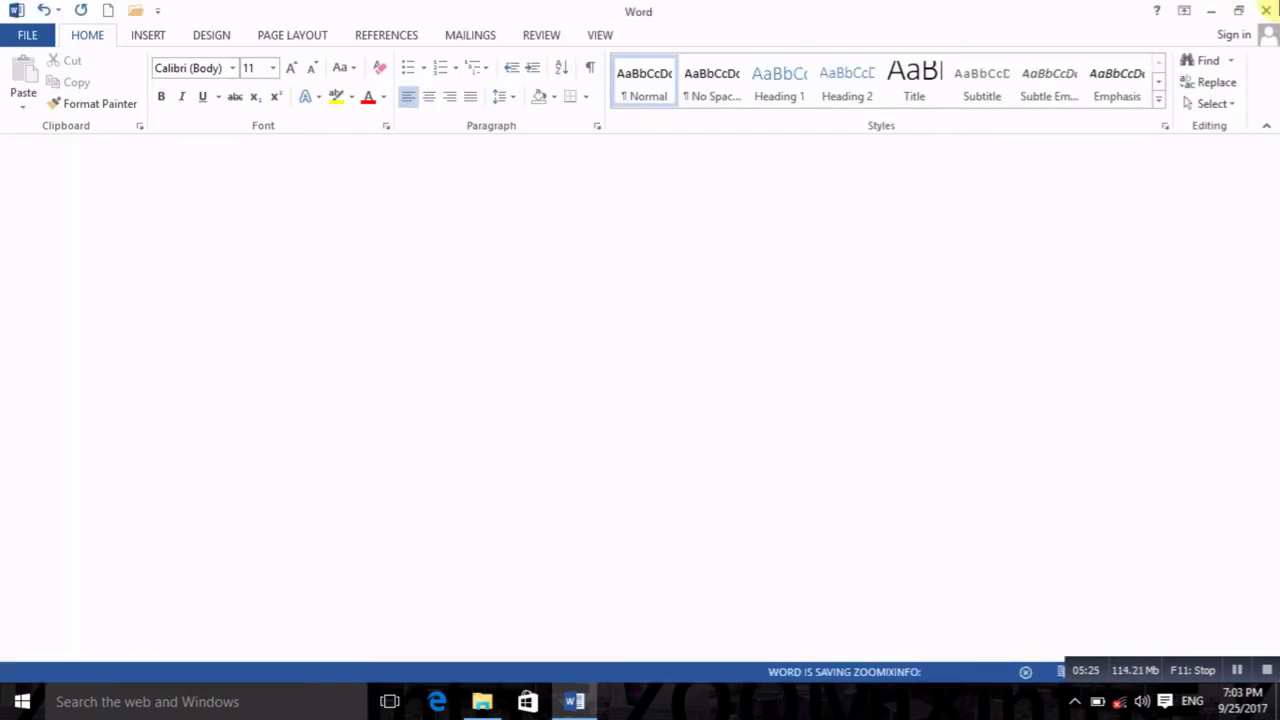
pyautogui.click(1266, 10)
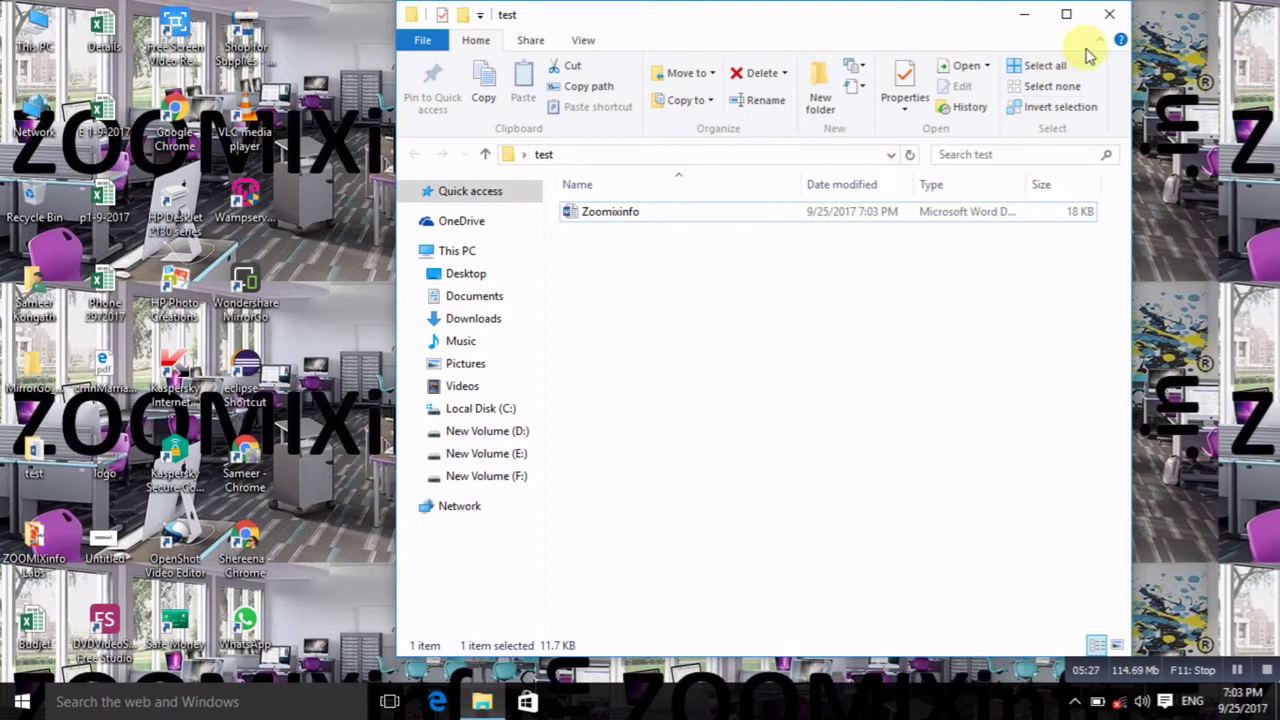
# Step: Open Zoomixinfo from the test folder, enter its password at the prompt, then close it
pyautogui.click(645, 222)
pyautogui.doubleClick(645, 222)
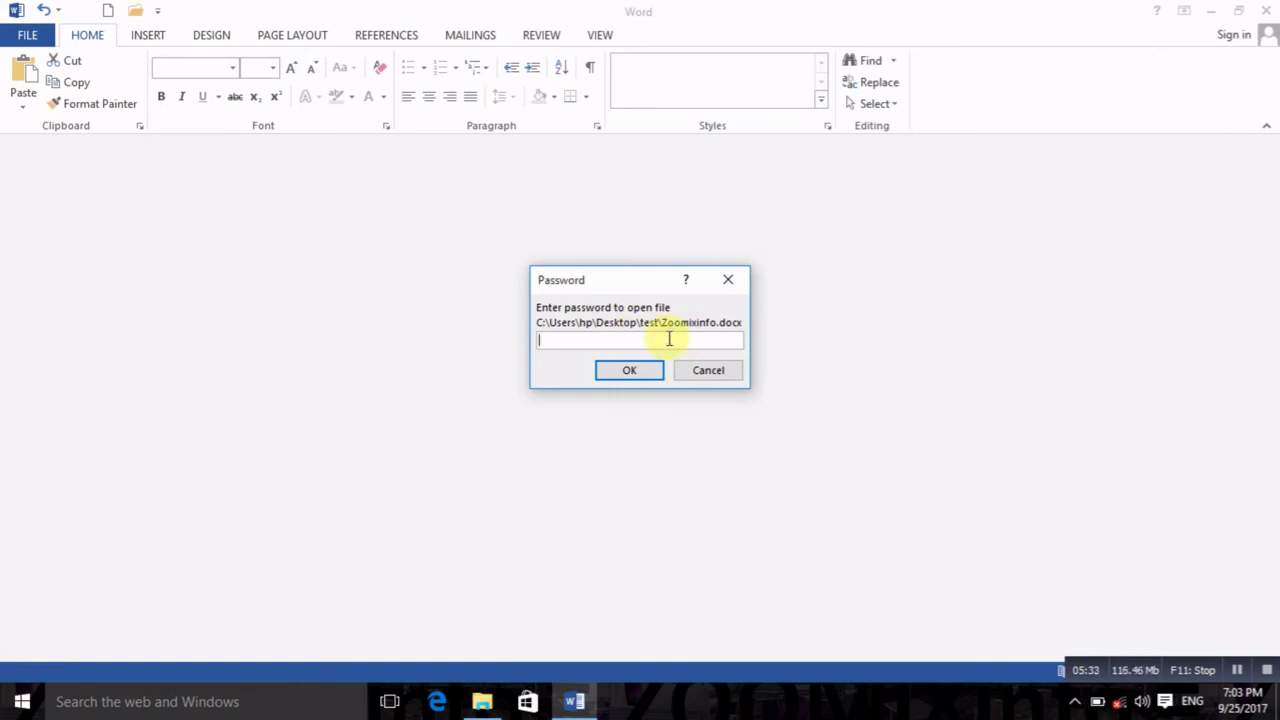
pyautogui.write('1')
pyautogui.click(640, 378)
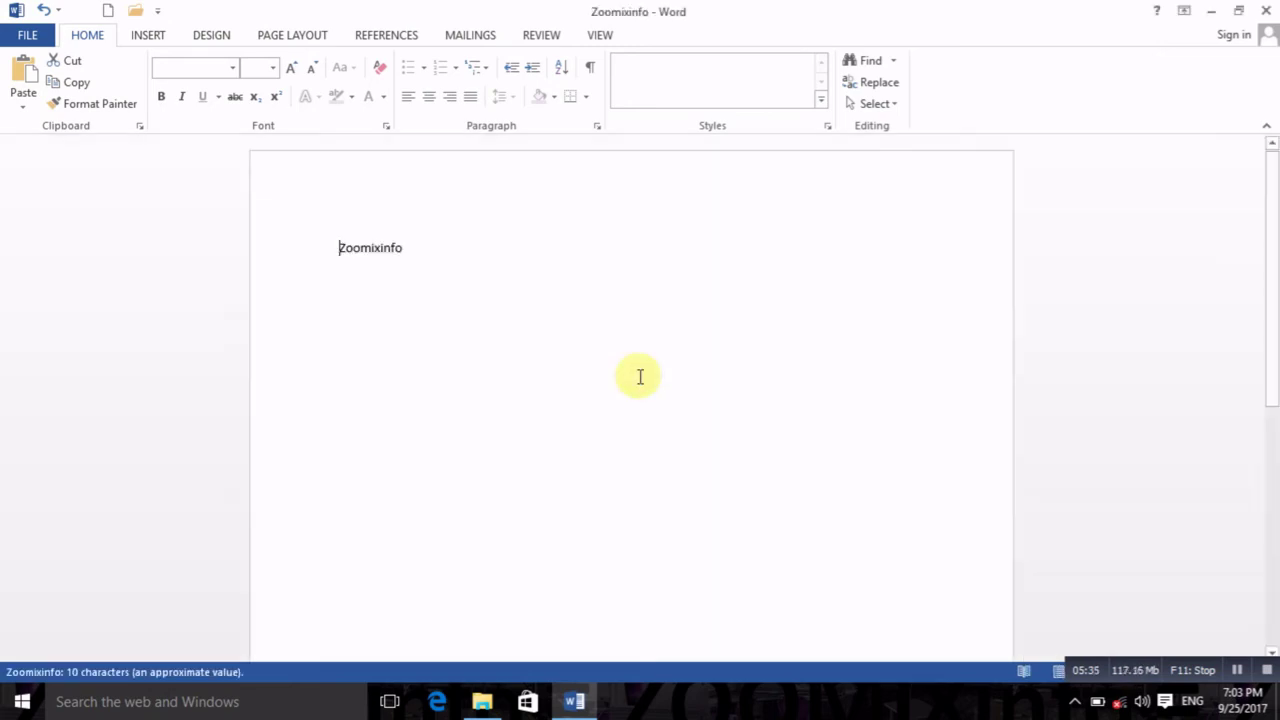
pyautogui.click(1266, 9)
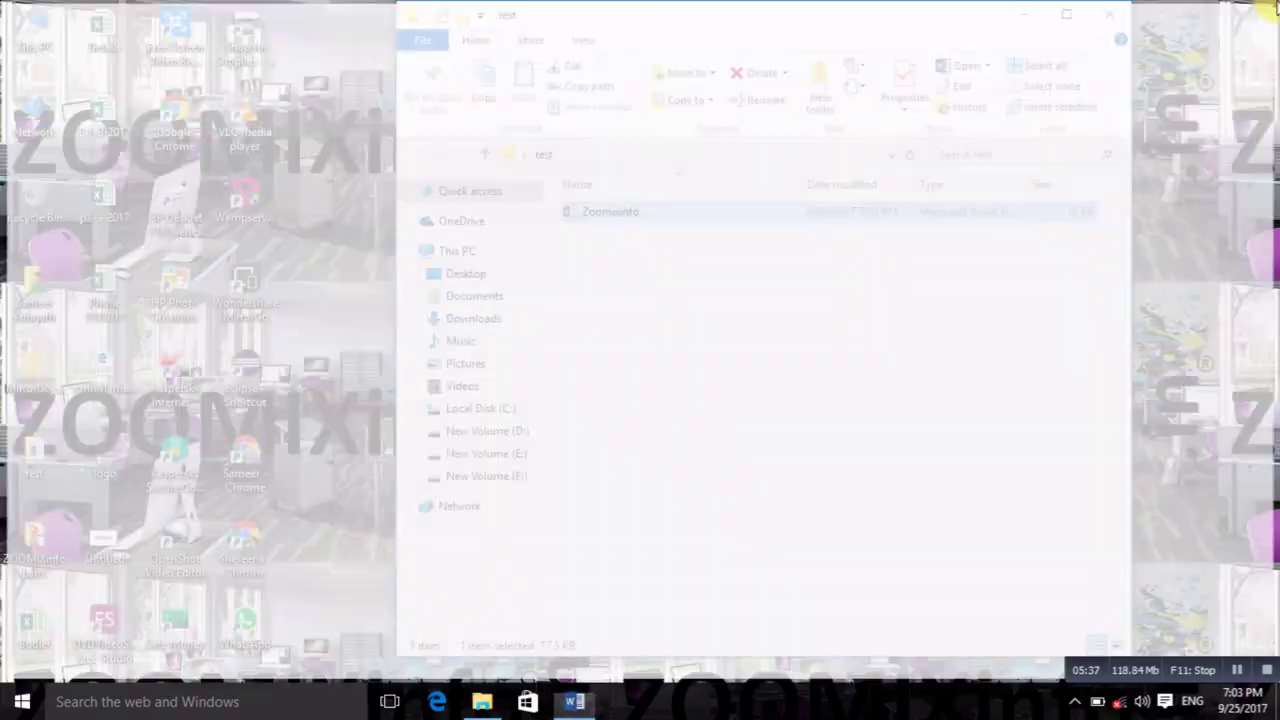
# Step: Reopen Zoomixinfo with its password to confirm the prompt again, then close it
pyautogui.doubleClick(815, 213)
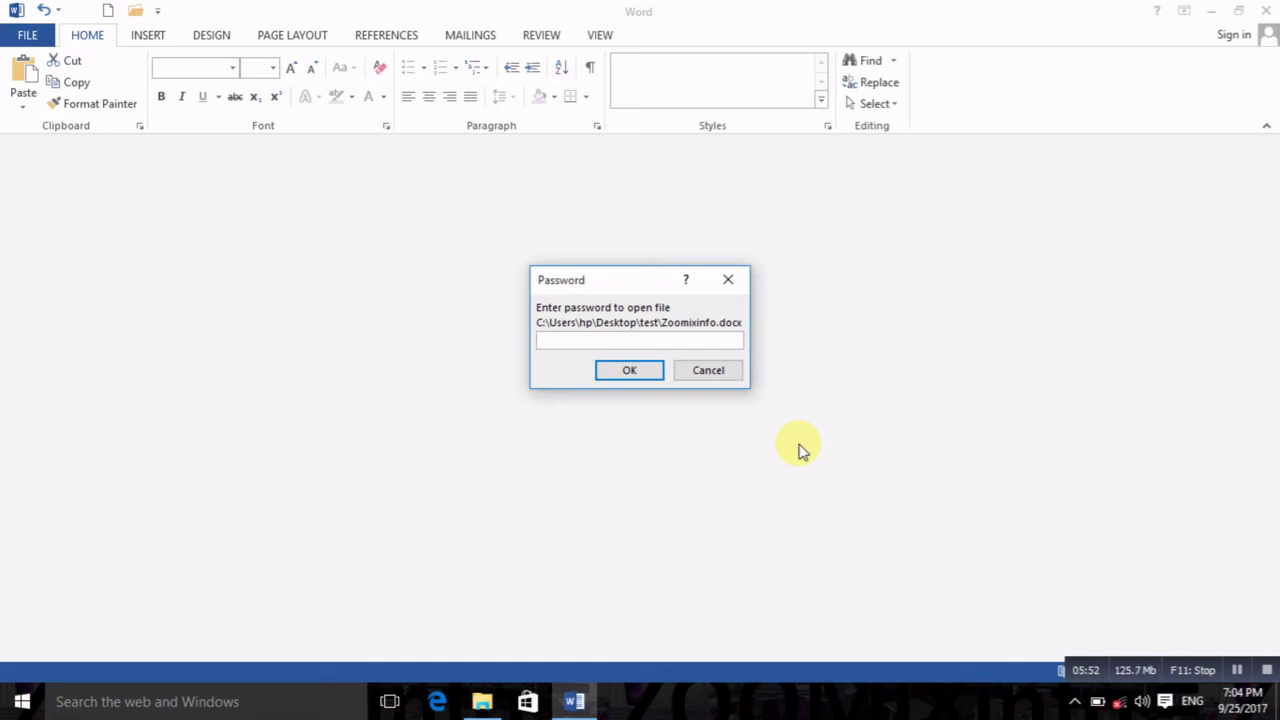
pyautogui.write('1')
pyautogui.click(629, 370)
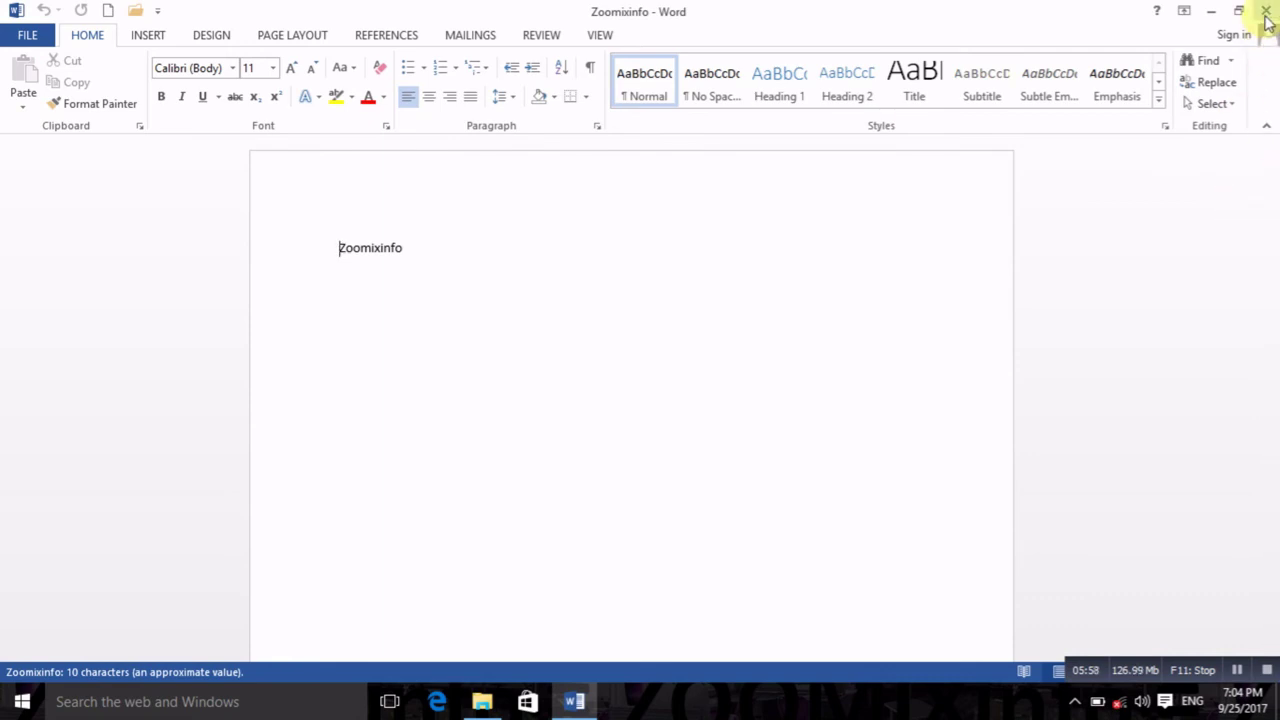
pyautogui.click(1265, 10)
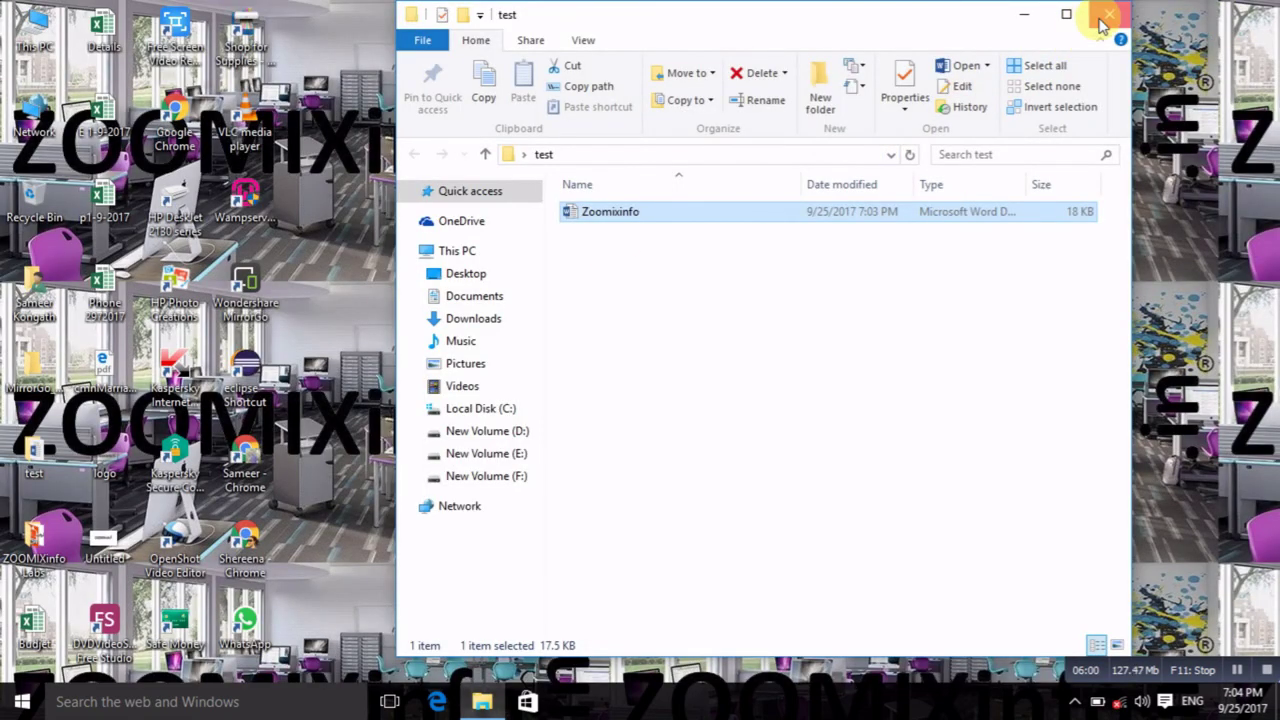
# Step: Close the test folder and launch Word 2013 with a blank document, showing its Info page
pyautogui.click(1108, 16)
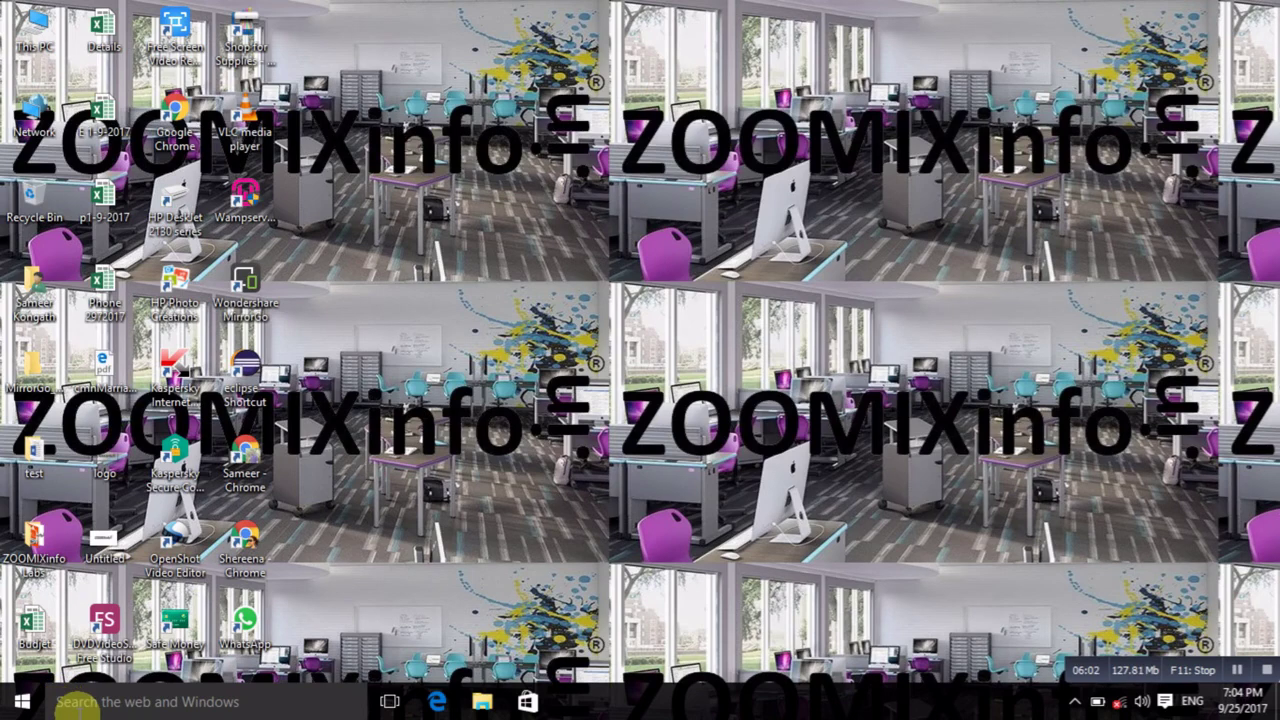
pyautogui.click(90, 702)
pyautogui.write('w')
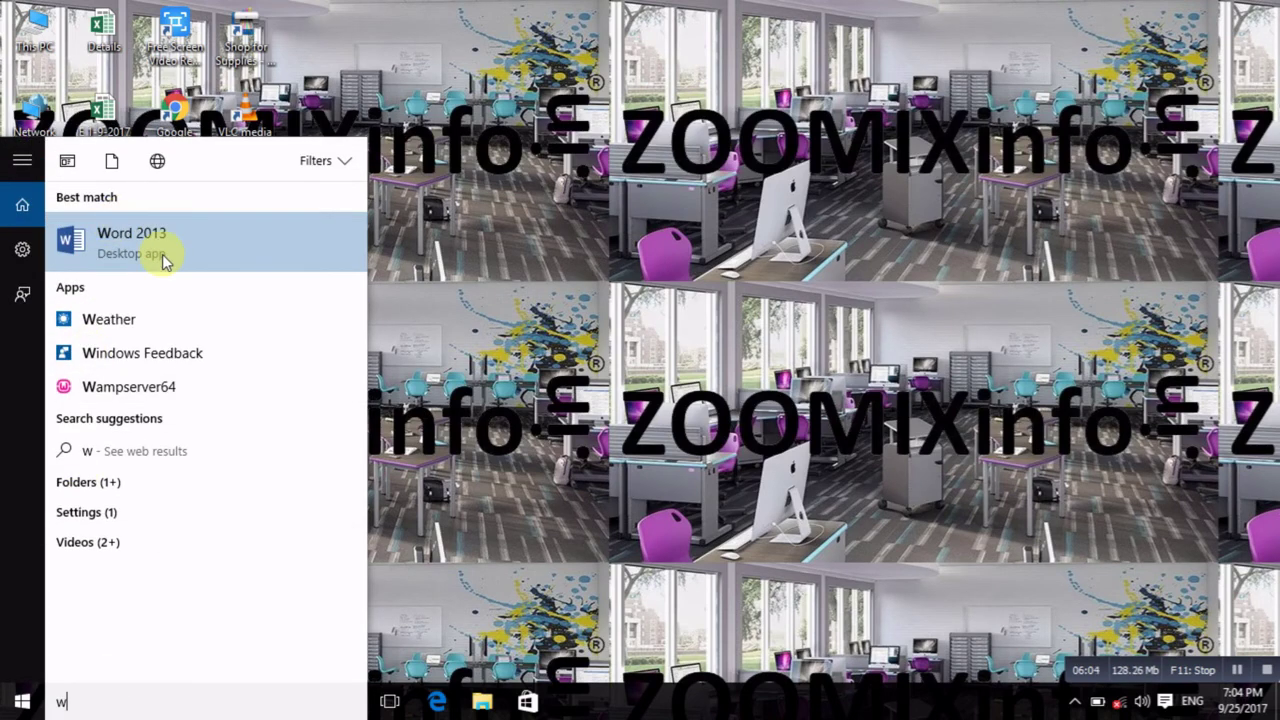
pyautogui.click(160, 254)
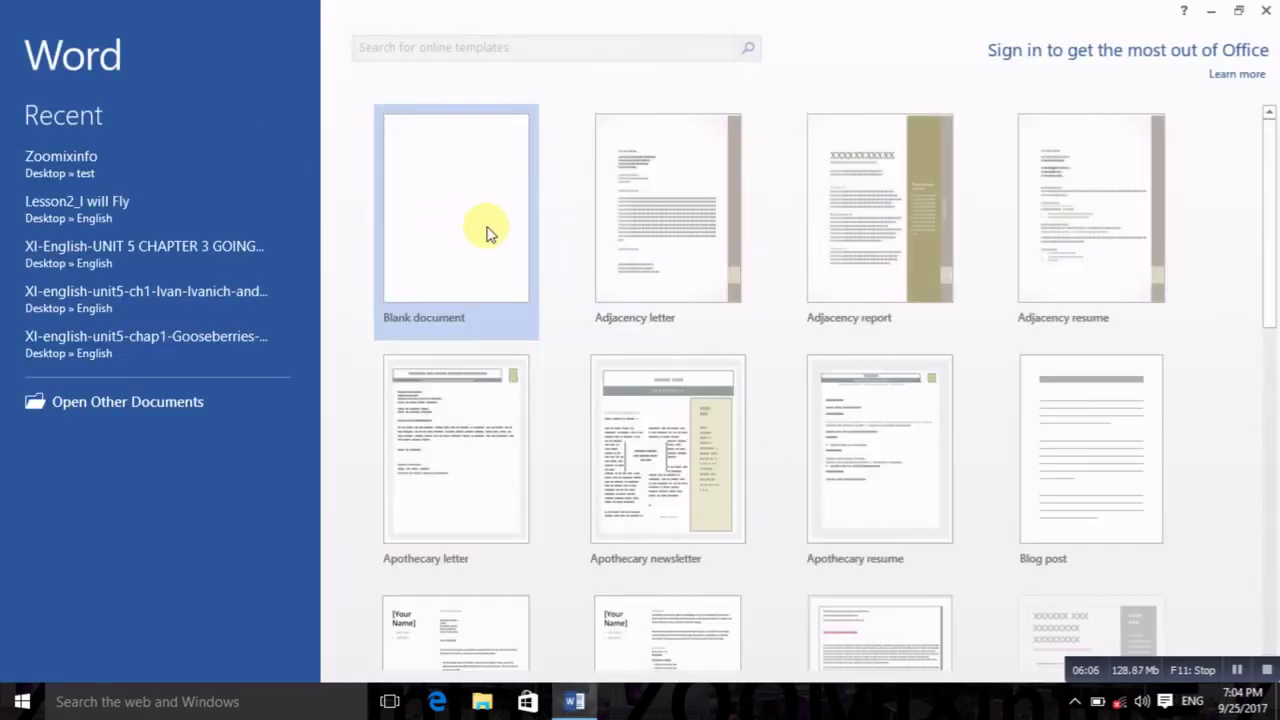
pyautogui.click(486, 229)
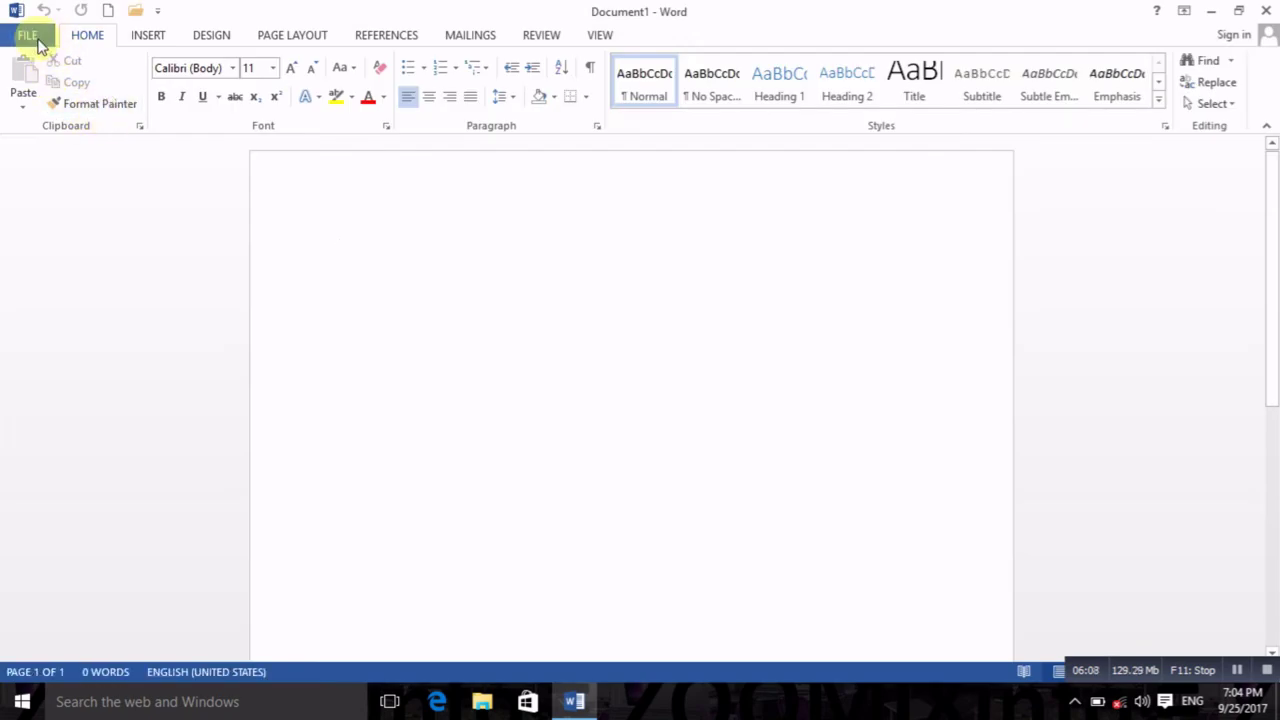
pyautogui.click(30, 35)
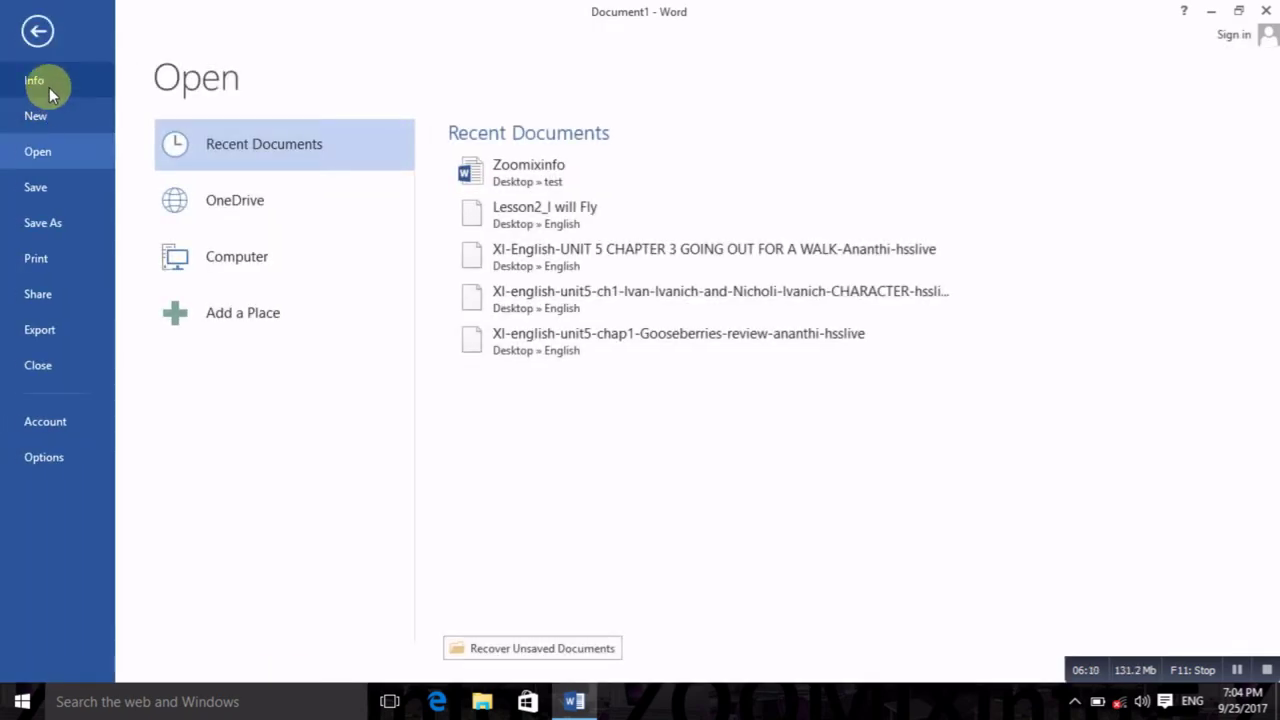
pyautogui.click(49, 87)
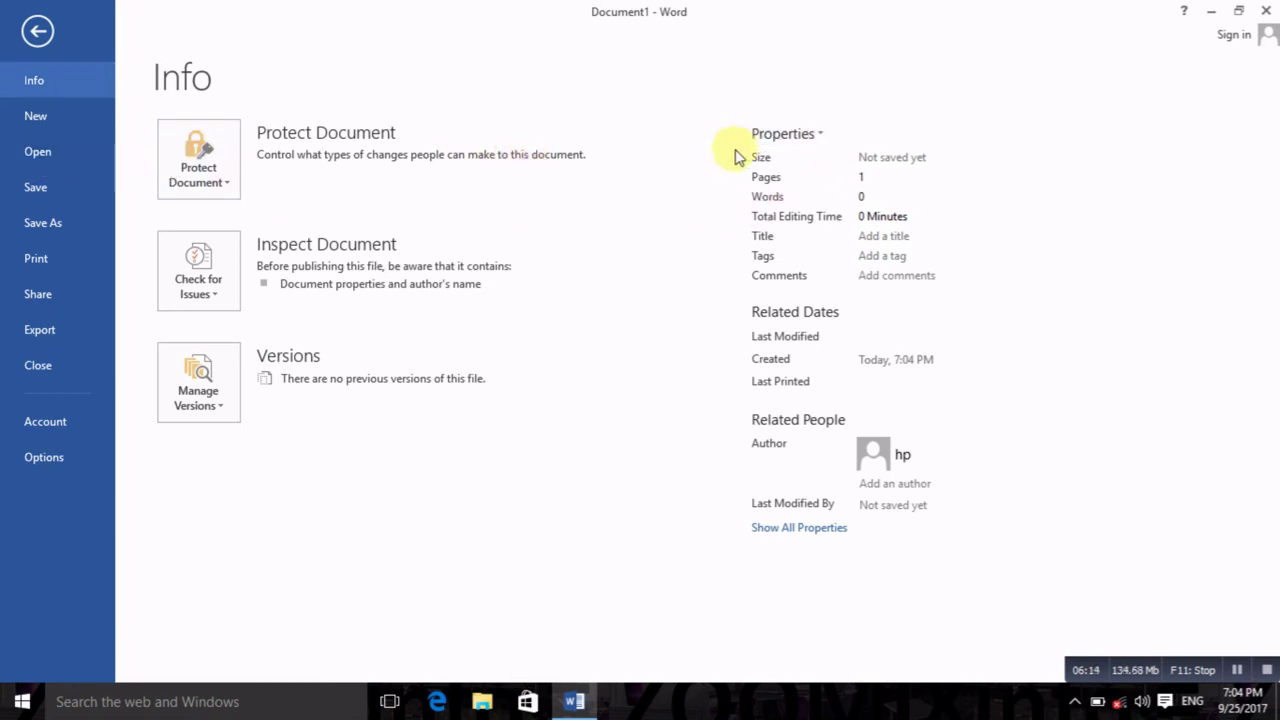
# Step: Look over the Properties and Protect Document options, then close the blank Document1 and Word
pyautogui.click(806, 138)
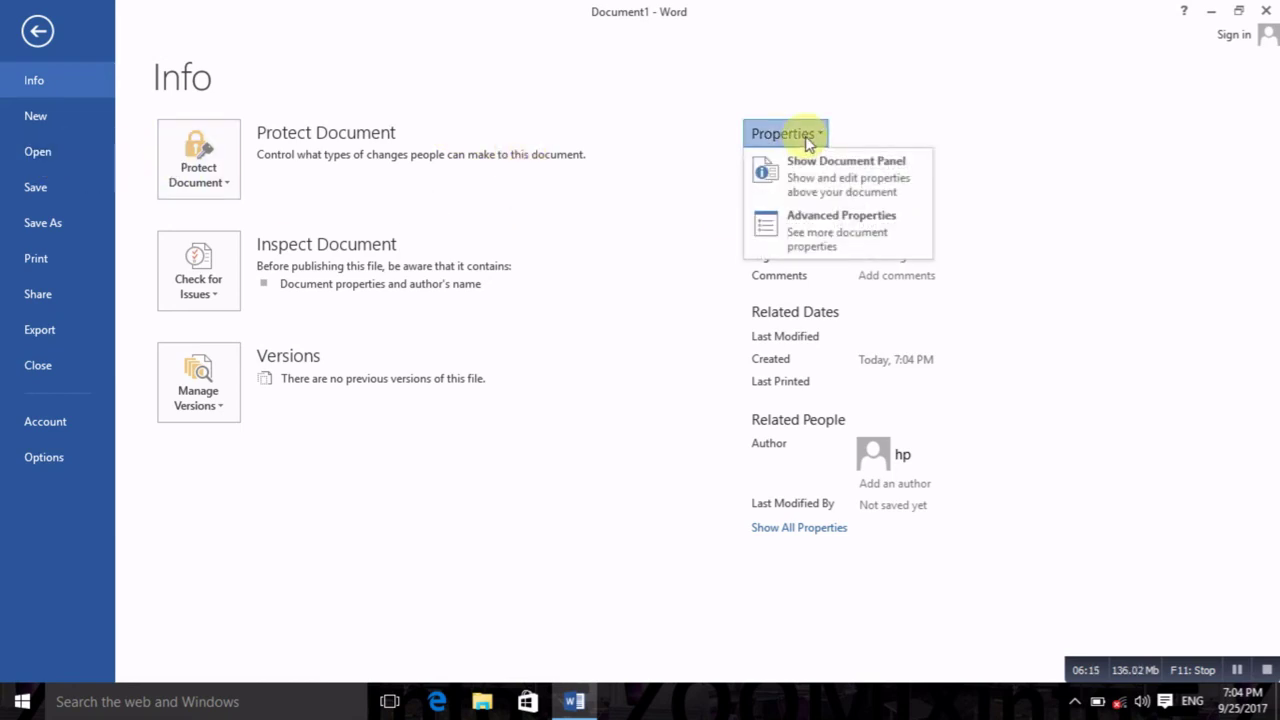
pyautogui.click(694, 200)
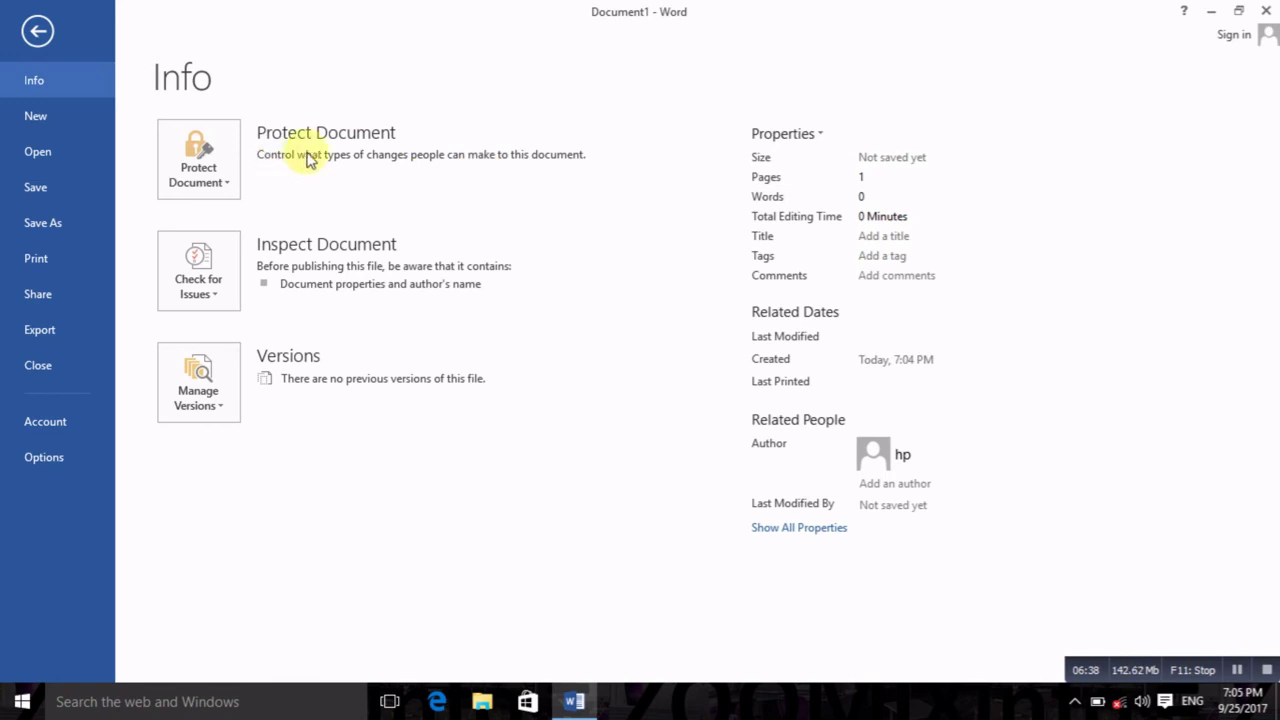
pyautogui.click(190, 176)
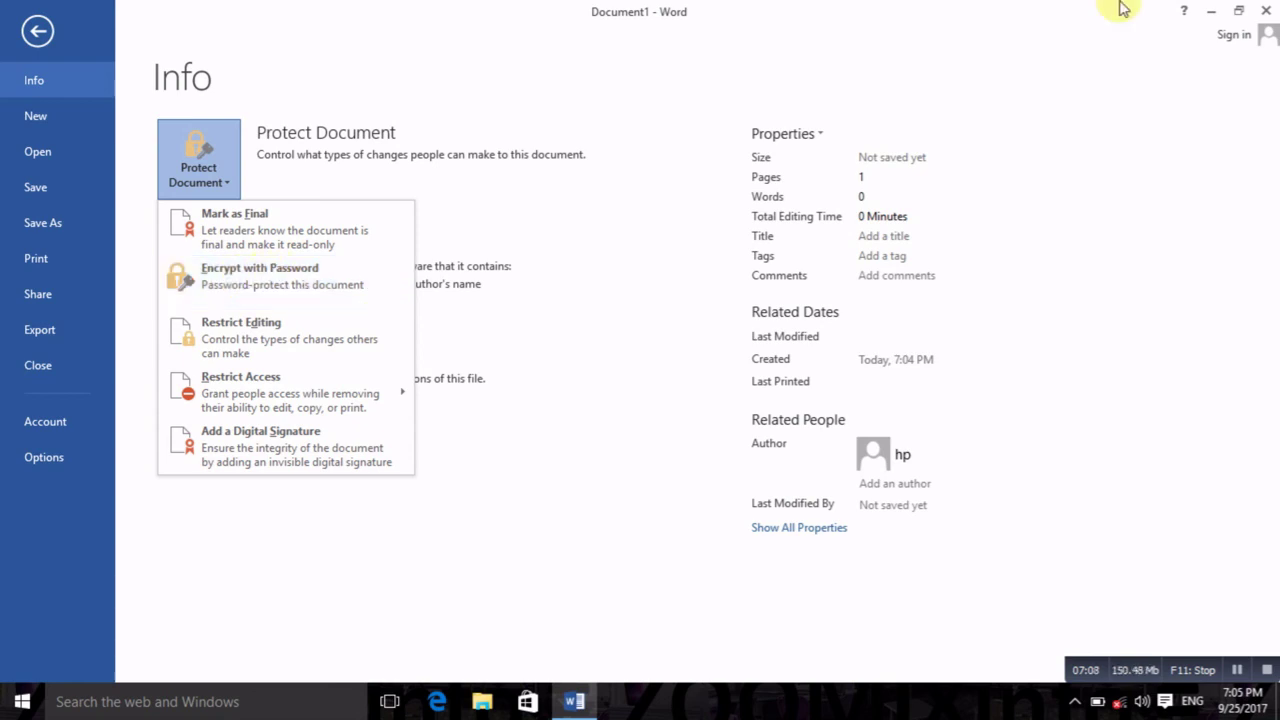
pyautogui.click(1266, 10)
pyautogui.click(1266, 10)
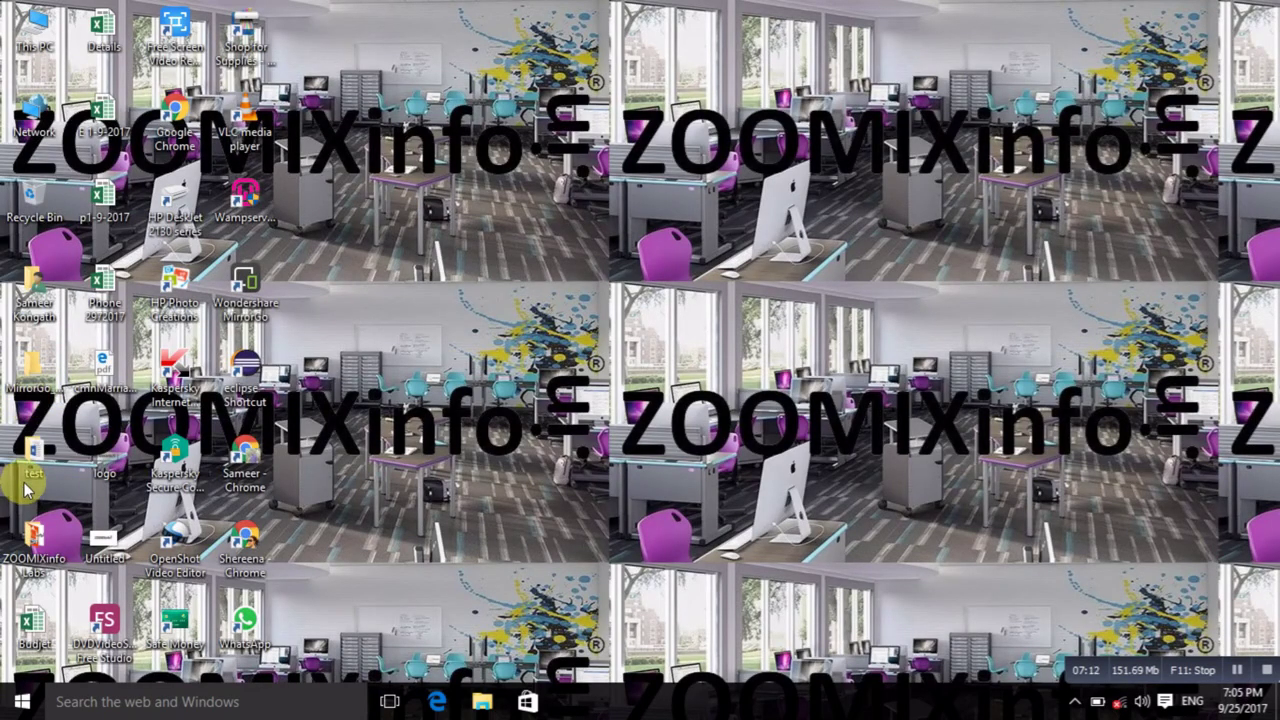
# Step: Open Zoomixinfo from the test folder and enter its password at the prompt
pyautogui.doubleClick(34, 452)
pyautogui.doubleClick(665, 212)
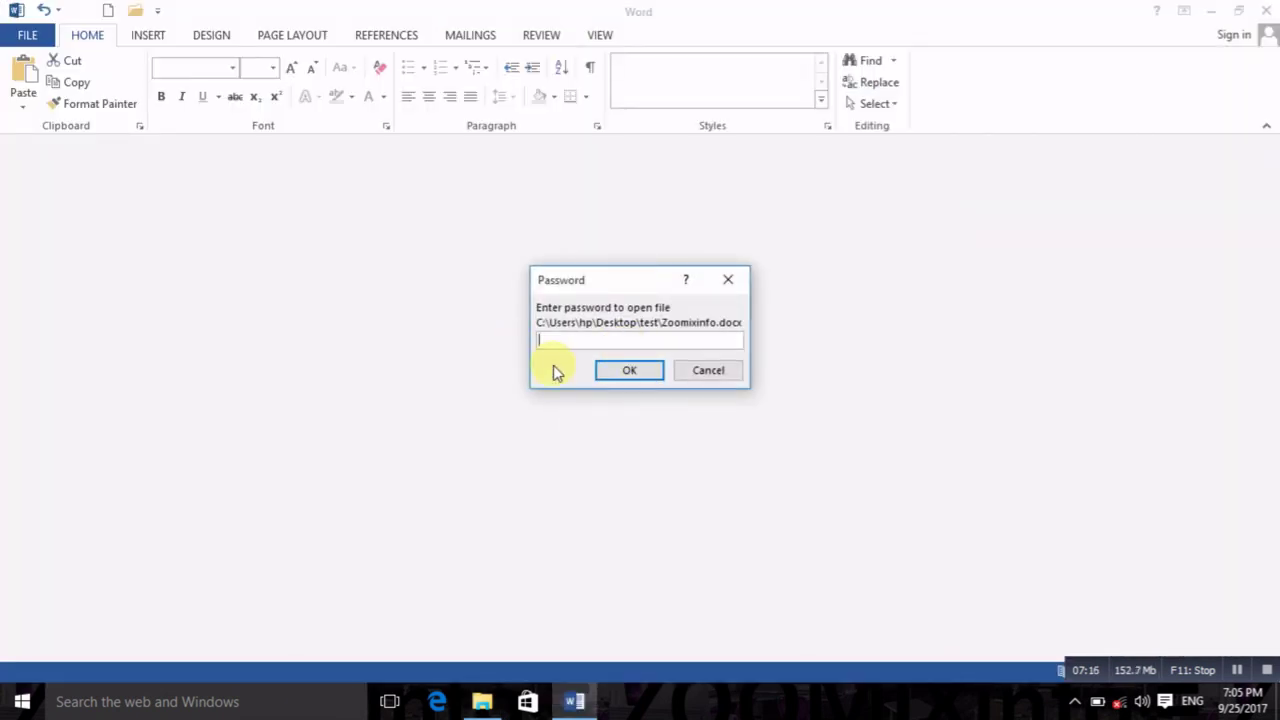
pyautogui.click(606, 369)
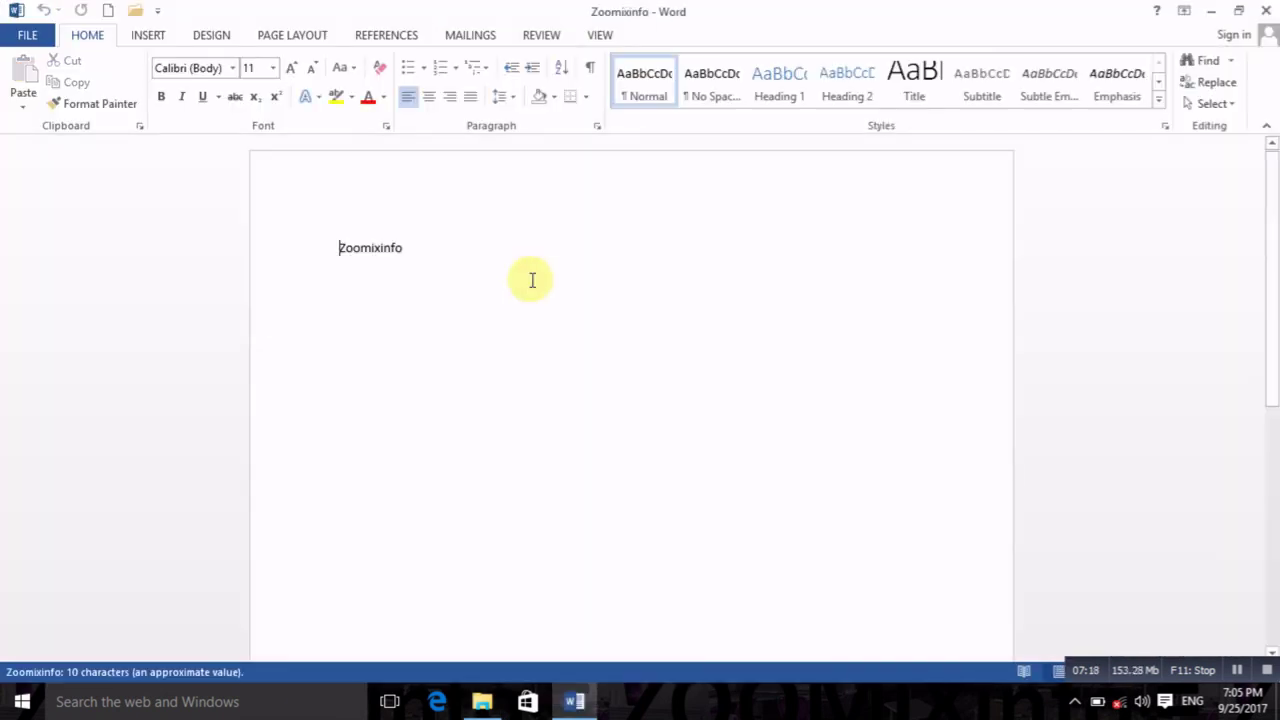
# Step: Encrypt Zoomixinfo with a password via Protect Document on the Info page
pyautogui.click(40, 35)
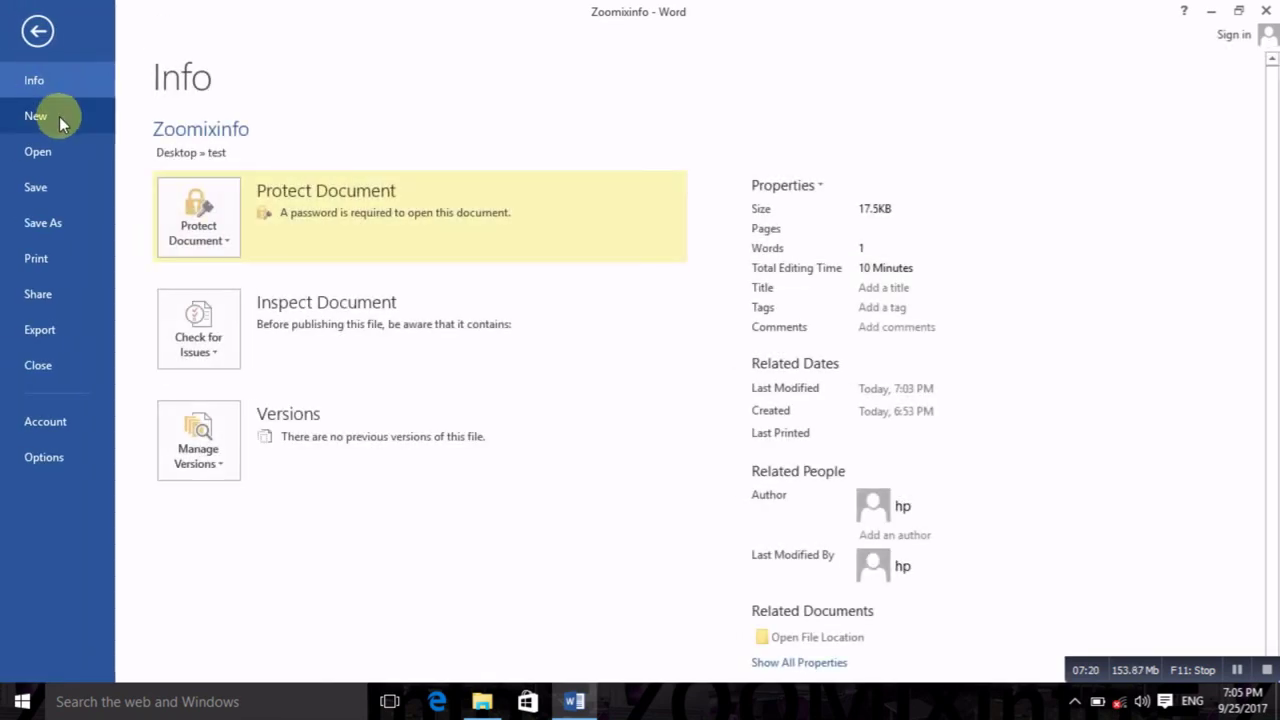
pyautogui.click(205, 212)
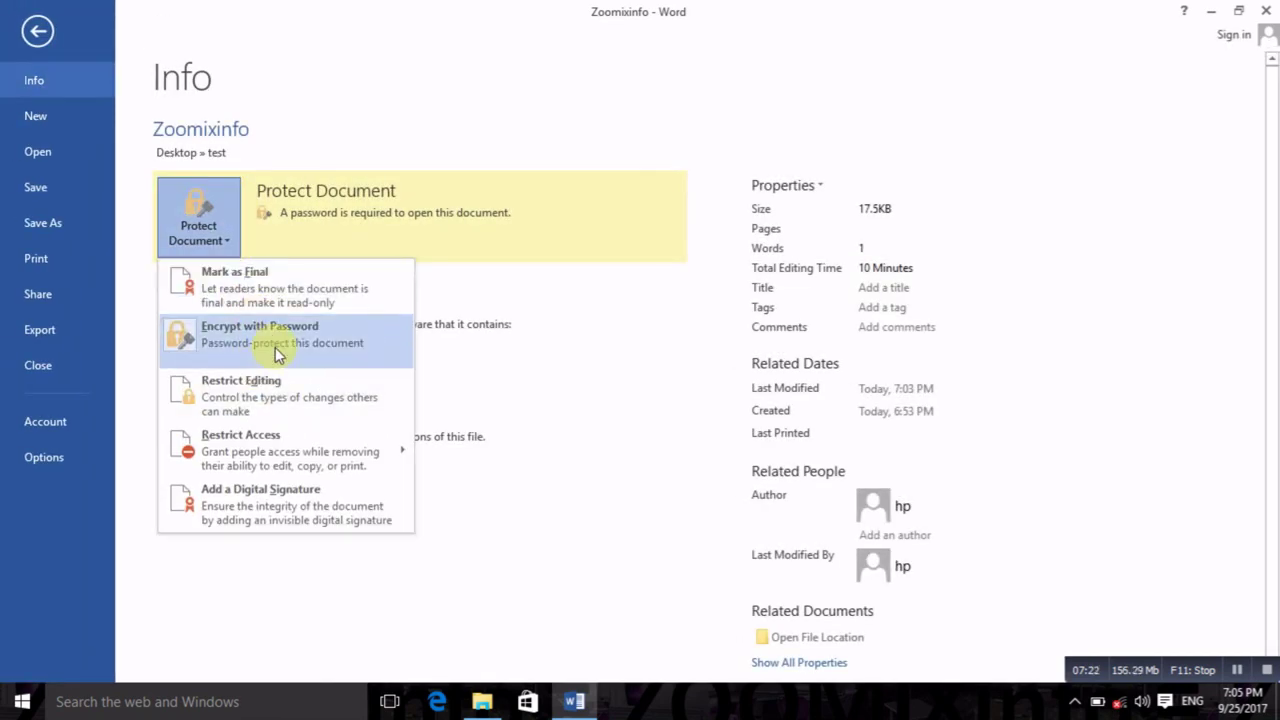
pyautogui.click(275, 347)
pyautogui.write('1')
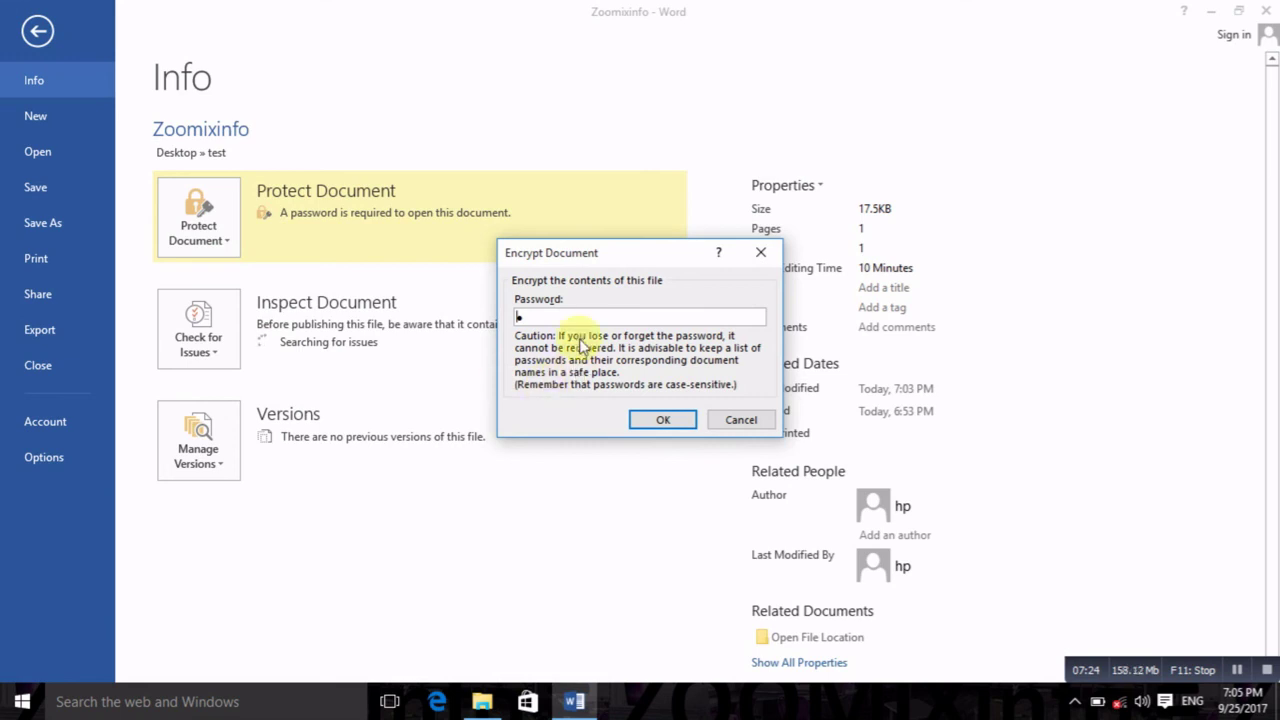
pyautogui.click(659, 421)
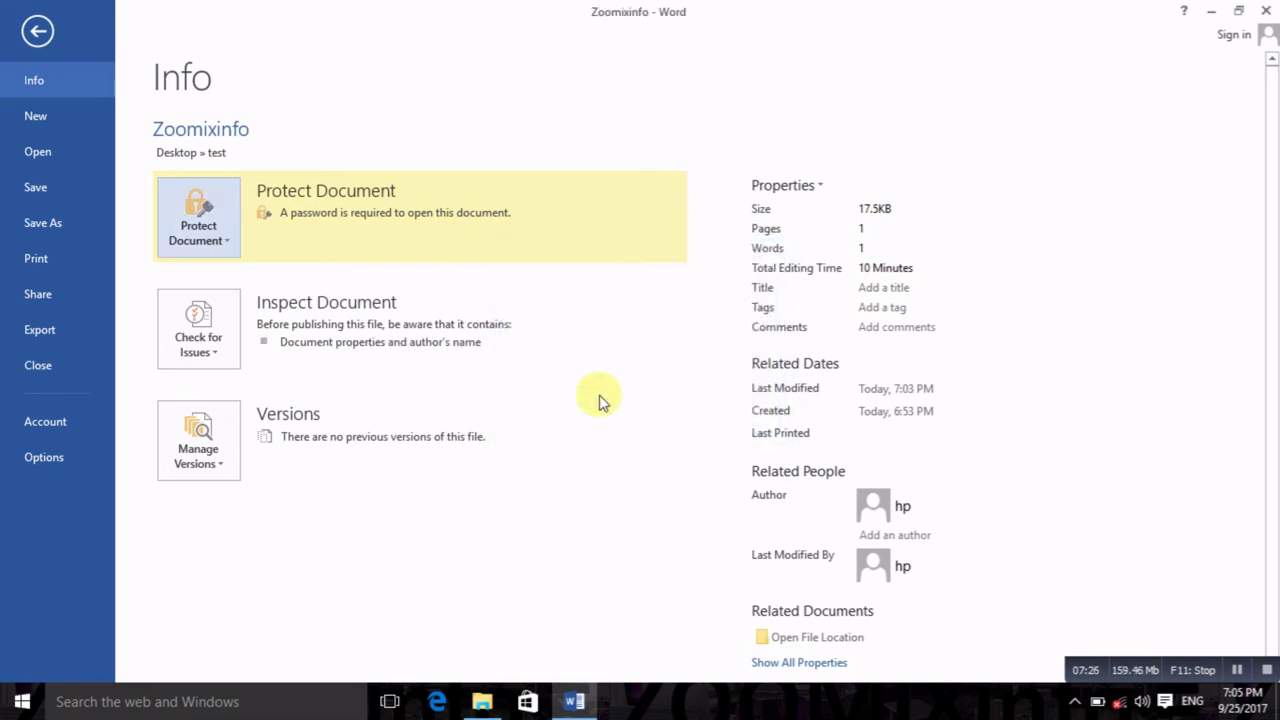
# Step: Apply Encrypt with Password again and check that a password is still required to open it
pyautogui.click(204, 238)
pyautogui.click(229, 343)
pyautogui.write('1')
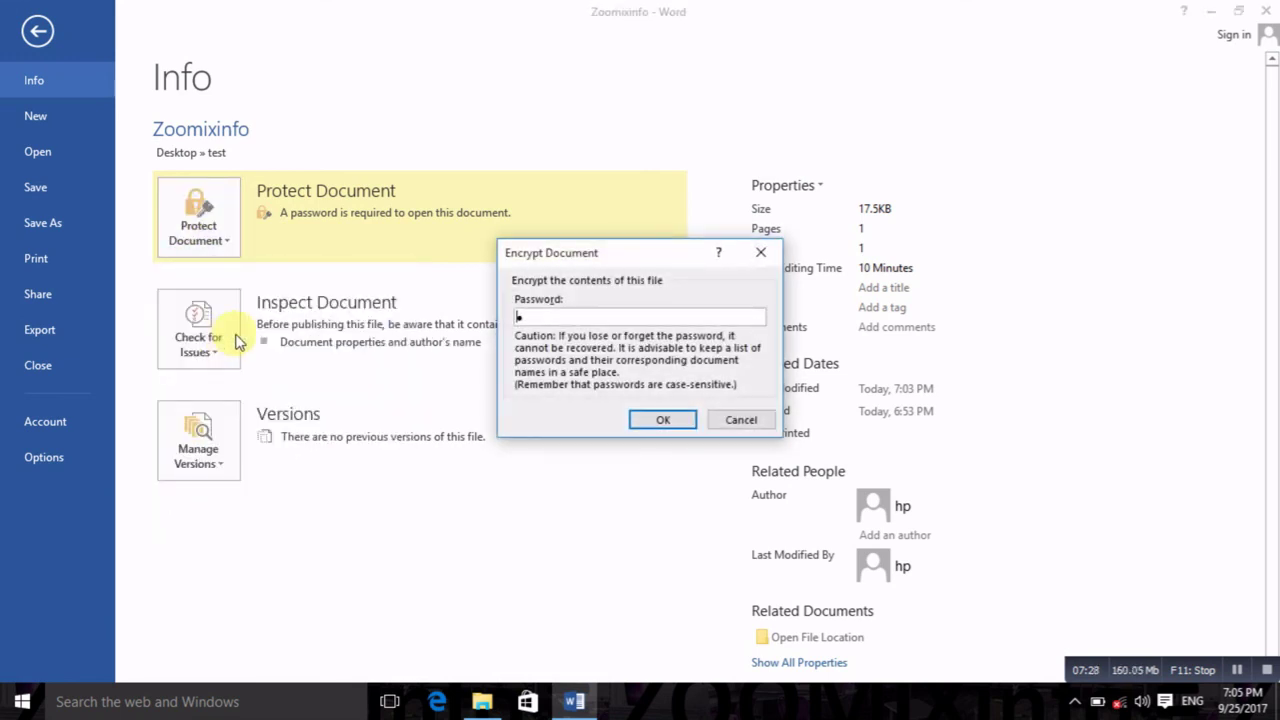
pyautogui.click(657, 421)
pyautogui.click(205, 213)
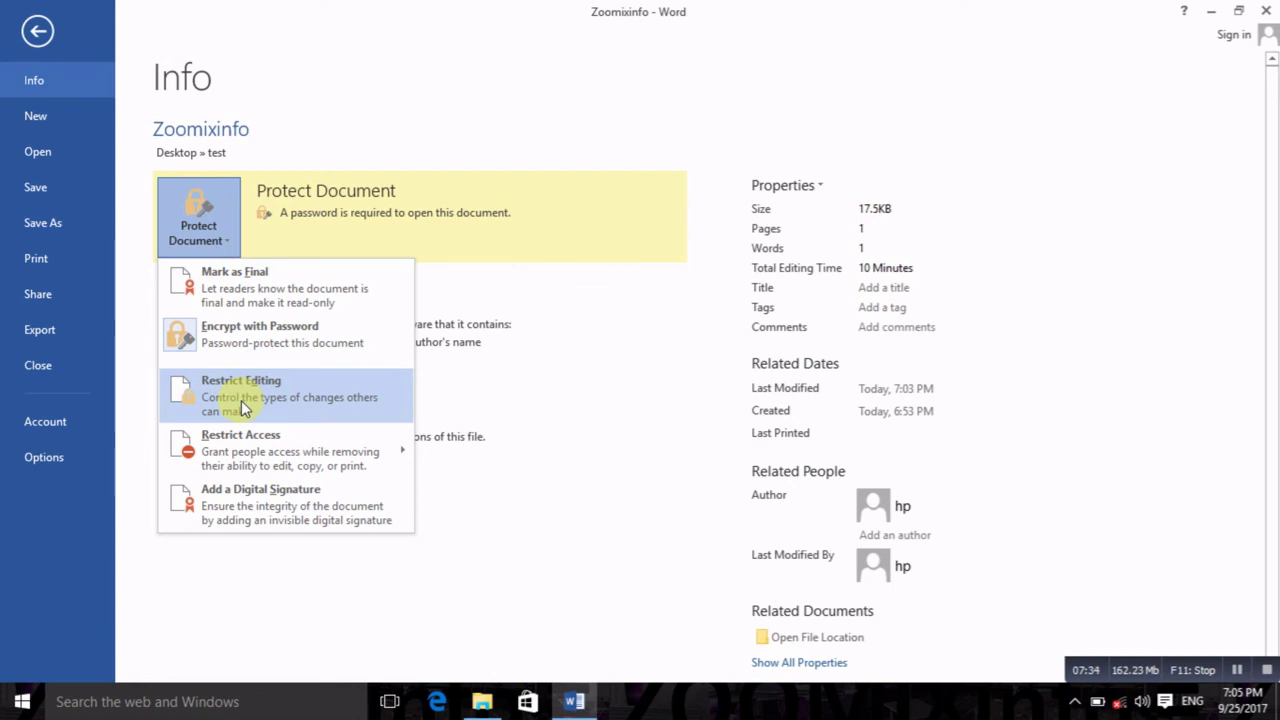
pyautogui.moveTo(266, 447)
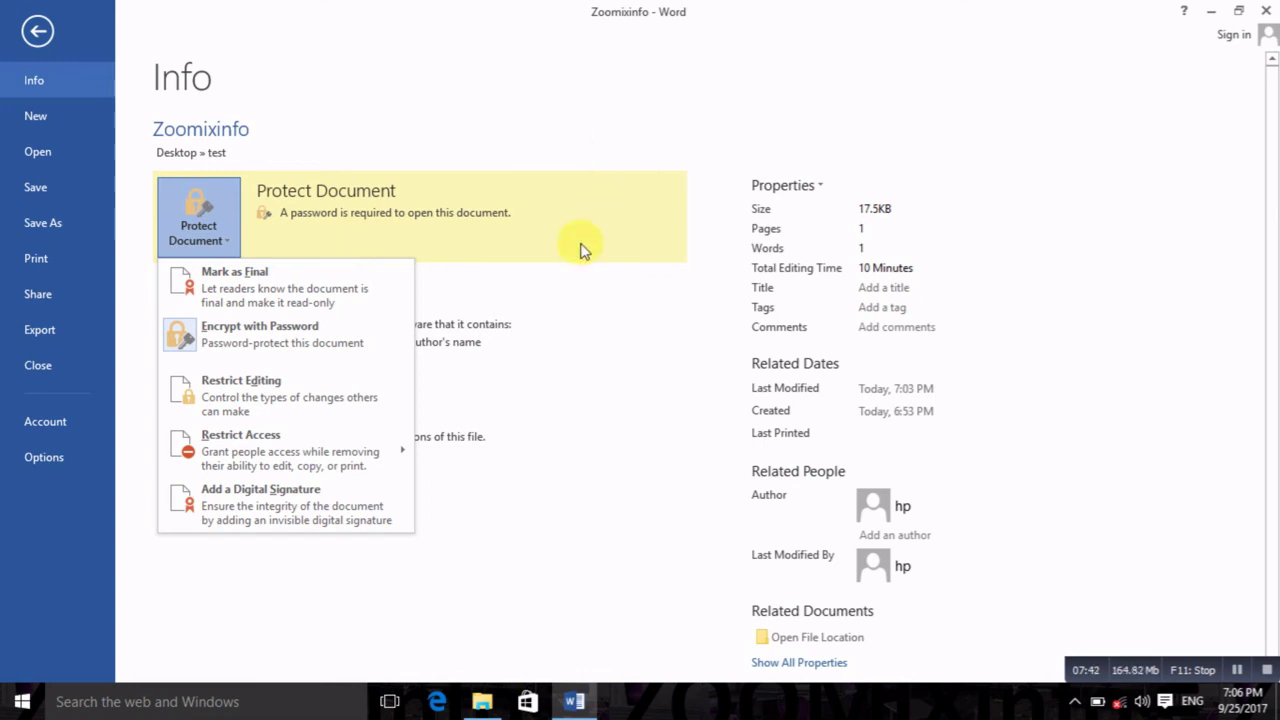
pyautogui.click(459, 130)
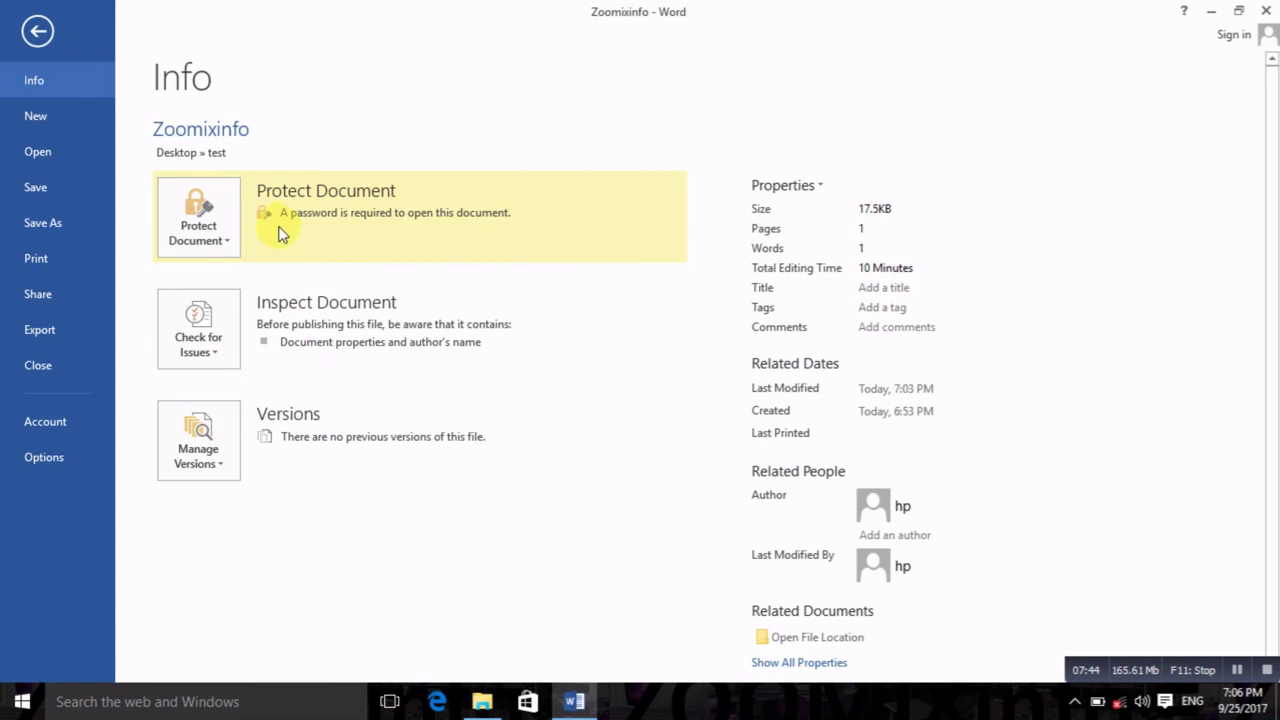
pyautogui.click(38, 32)
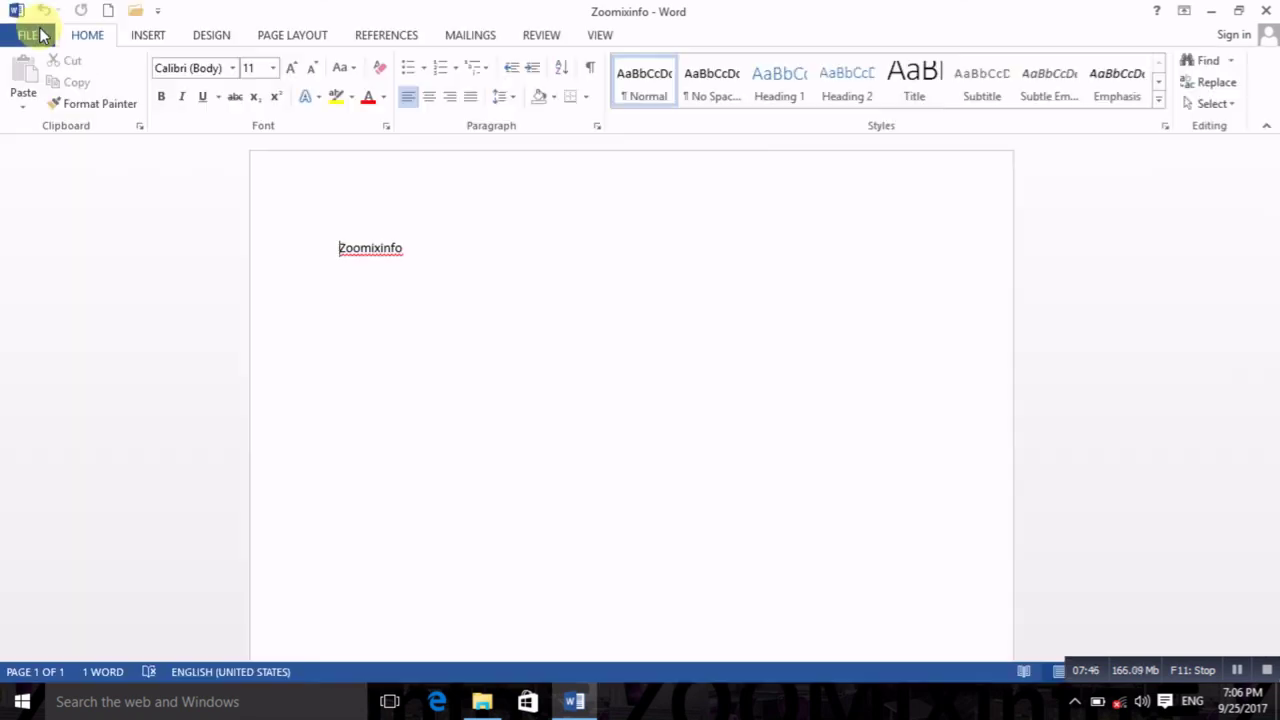
pyautogui.click(38, 35)
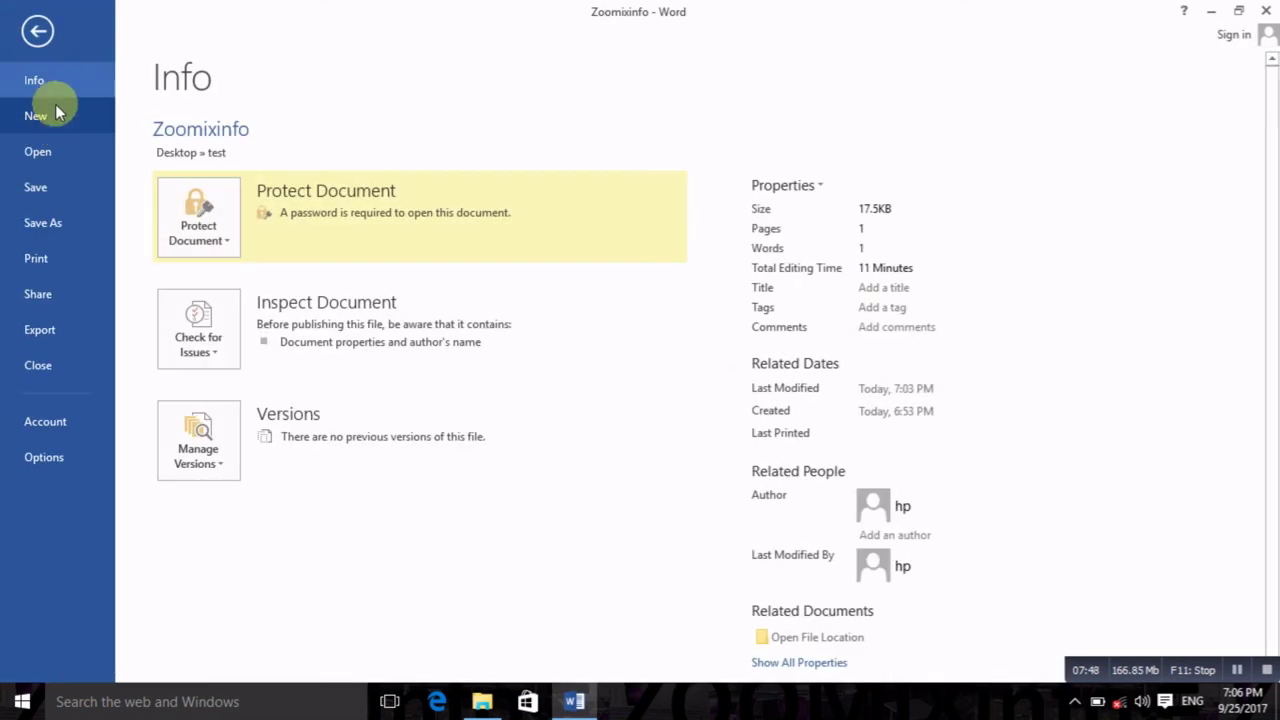